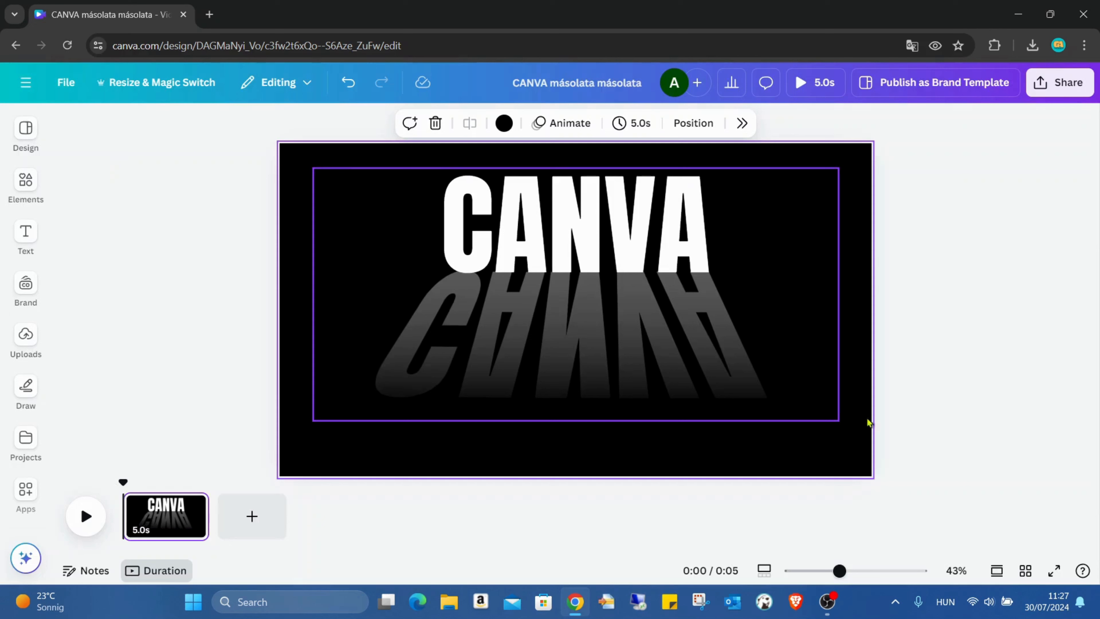
Step: Add a new page and place a heading on it that reads CANVA
click(277, 534)
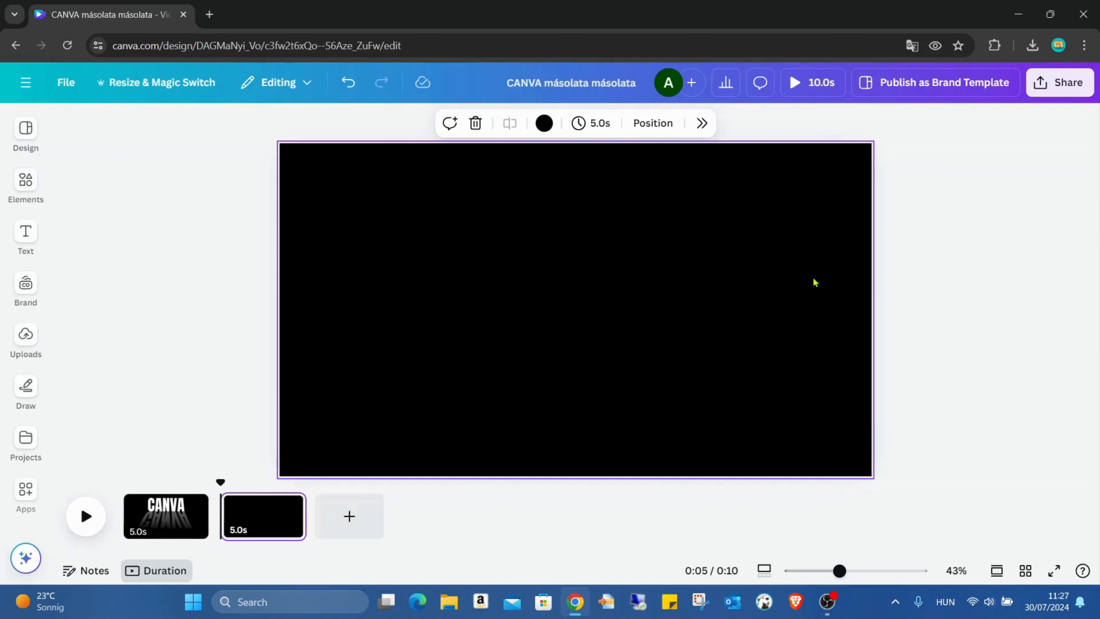
click(27, 234)
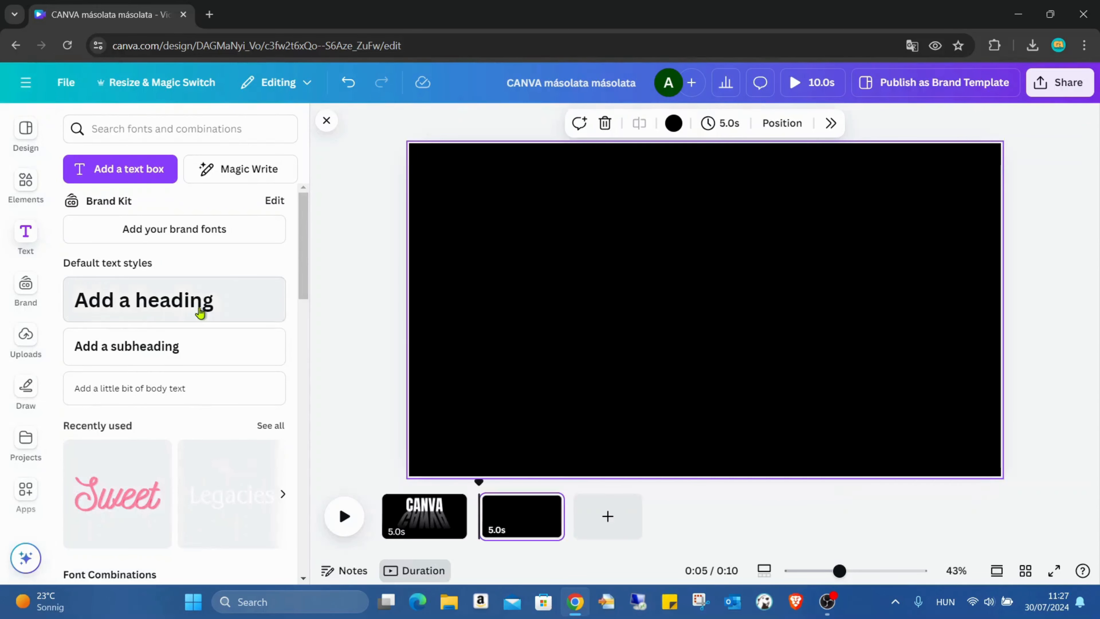
click(199, 311)
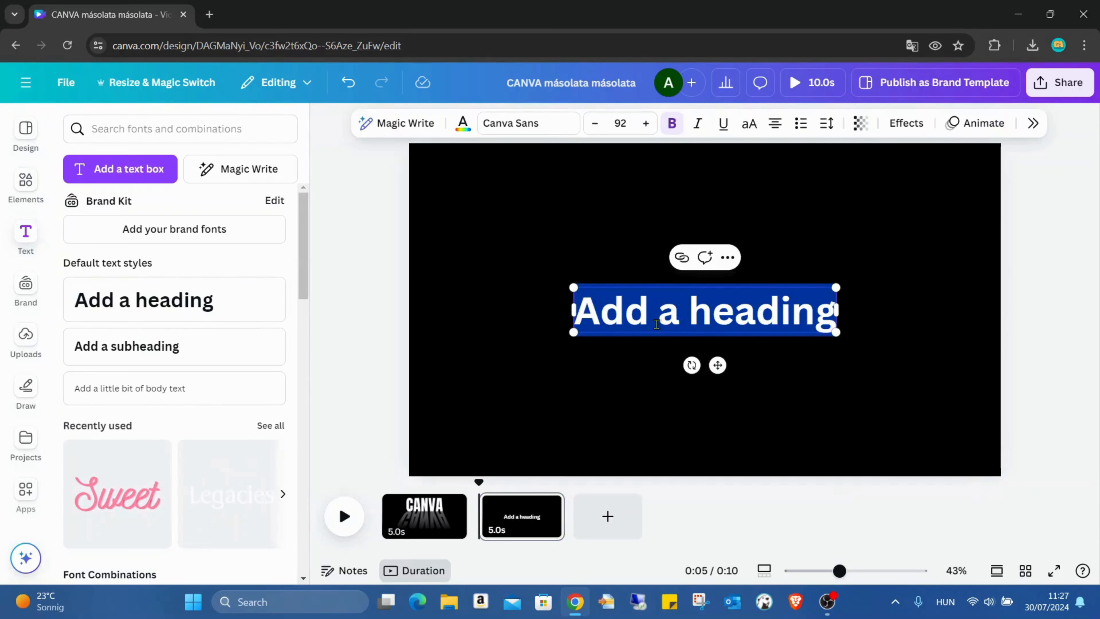
text(CANVA)
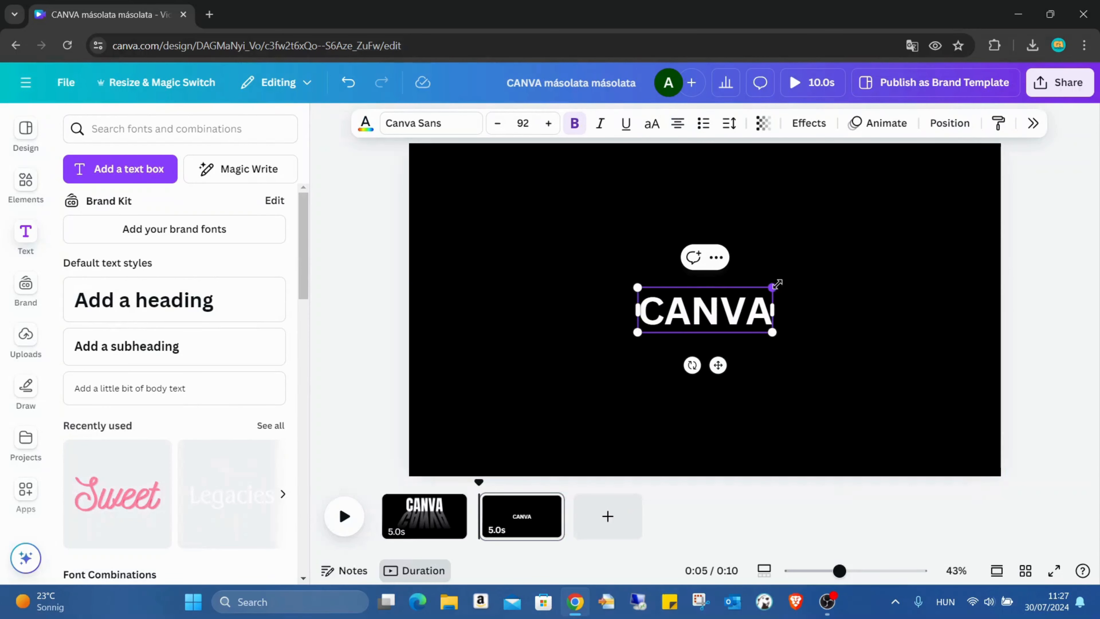
Step: Enlarge the CANVA heading to about size 195 and move it to the upper part of the page
drag(772, 287, 898, 182)
click(898, 182)
drag(814, 266, 702, 207)
Step: Change the CANVA heading's font to Anton and shift it sideways near the top centre of the page
click(527, 123)
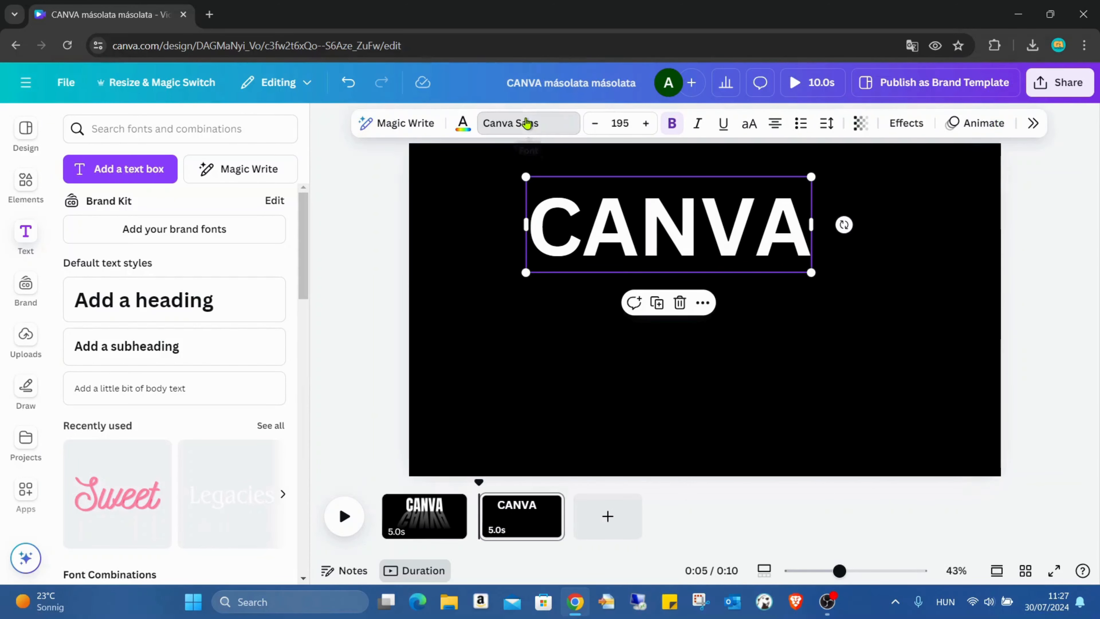
scroll(1026, 296, down, 3)
scroll(1026, 291, up, 3)
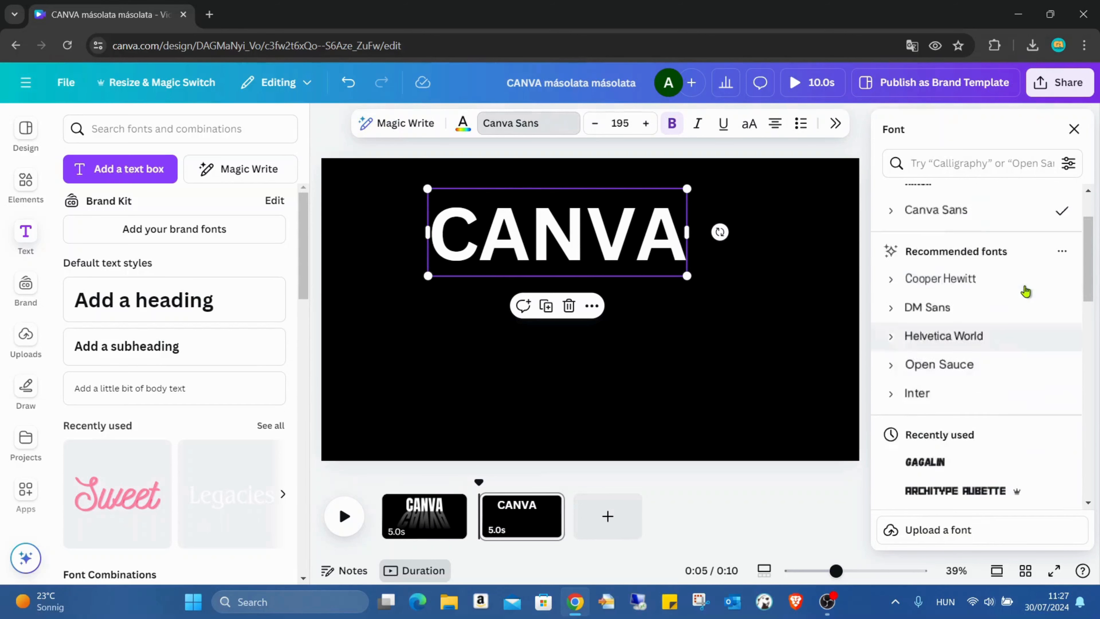
click(941, 274)
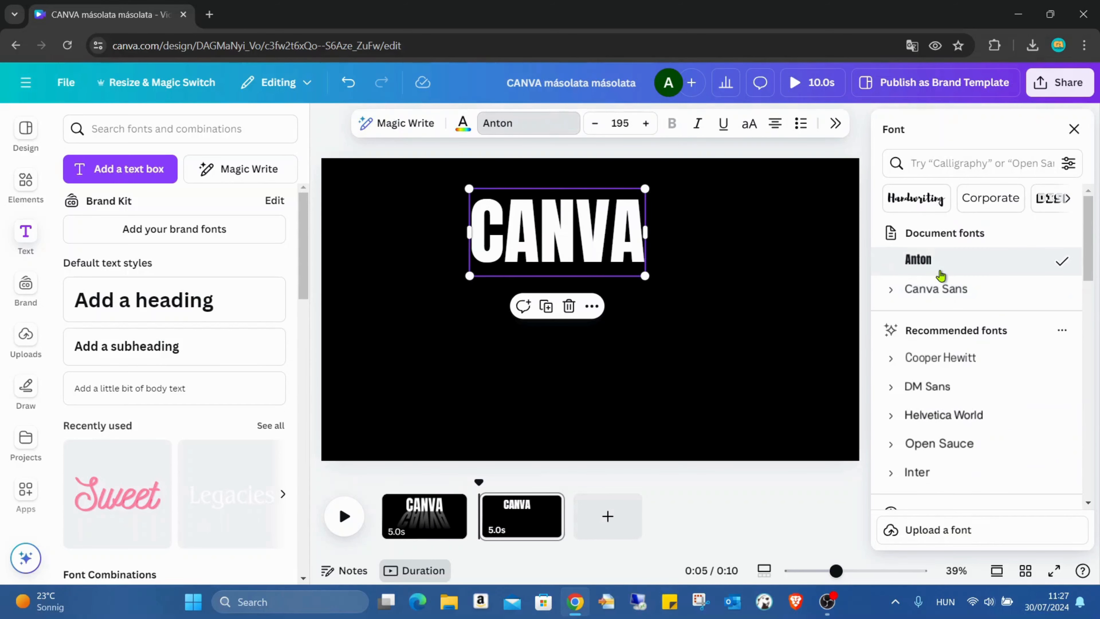
click(722, 265)
click(716, 229)
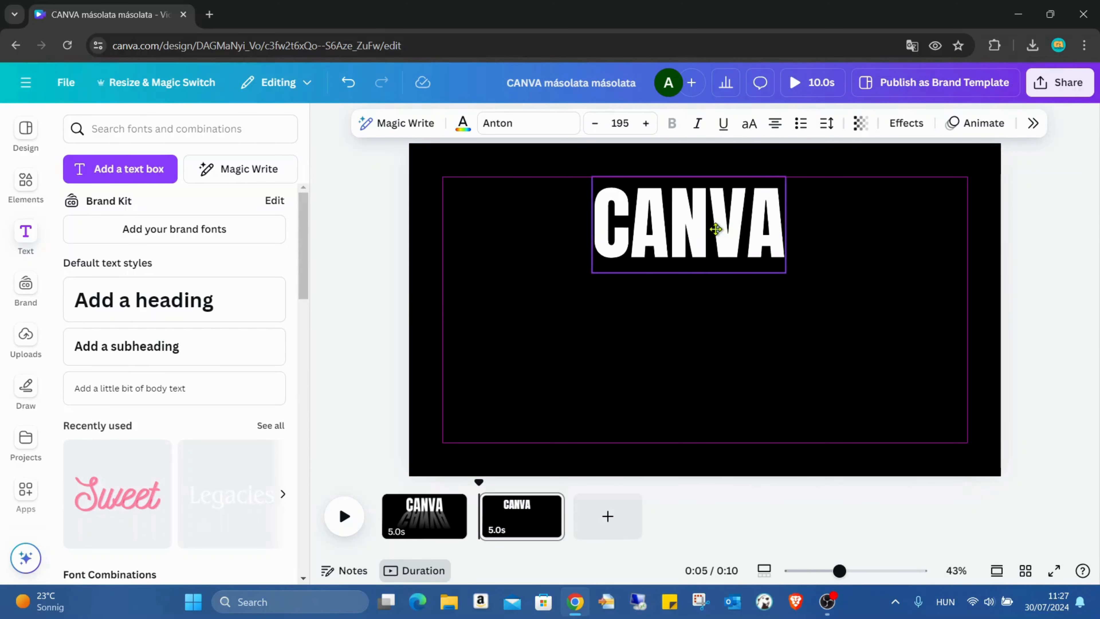
click(758, 319)
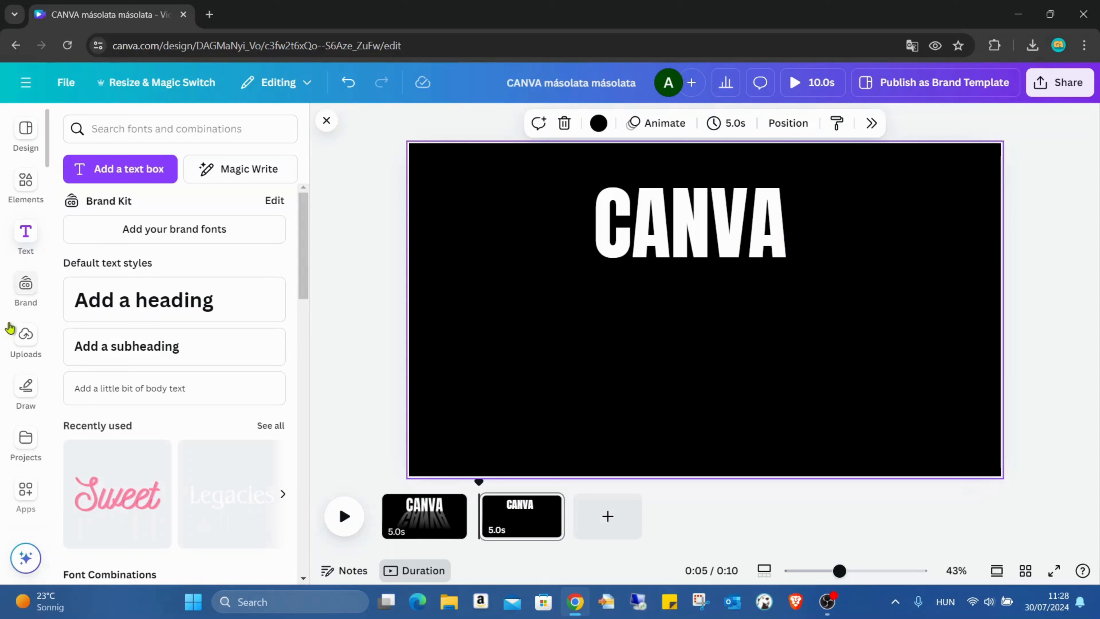
Step: Find the TypeCraft app by searching the apps for "type" and open it
scroll(20, 397, down, 2)
click(20, 416)
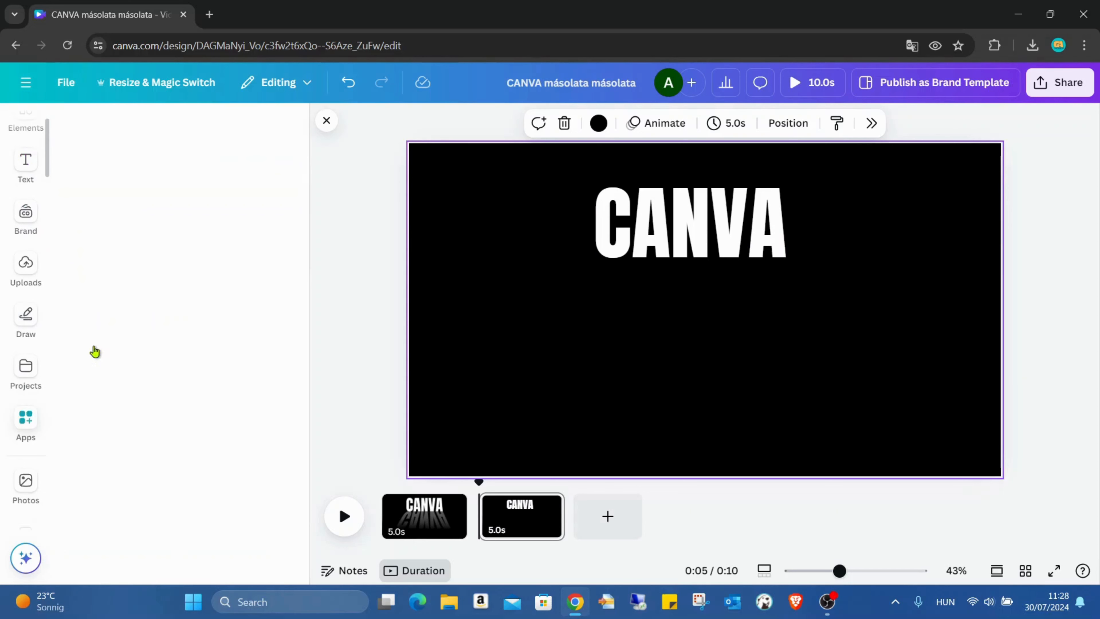
click(197, 130)
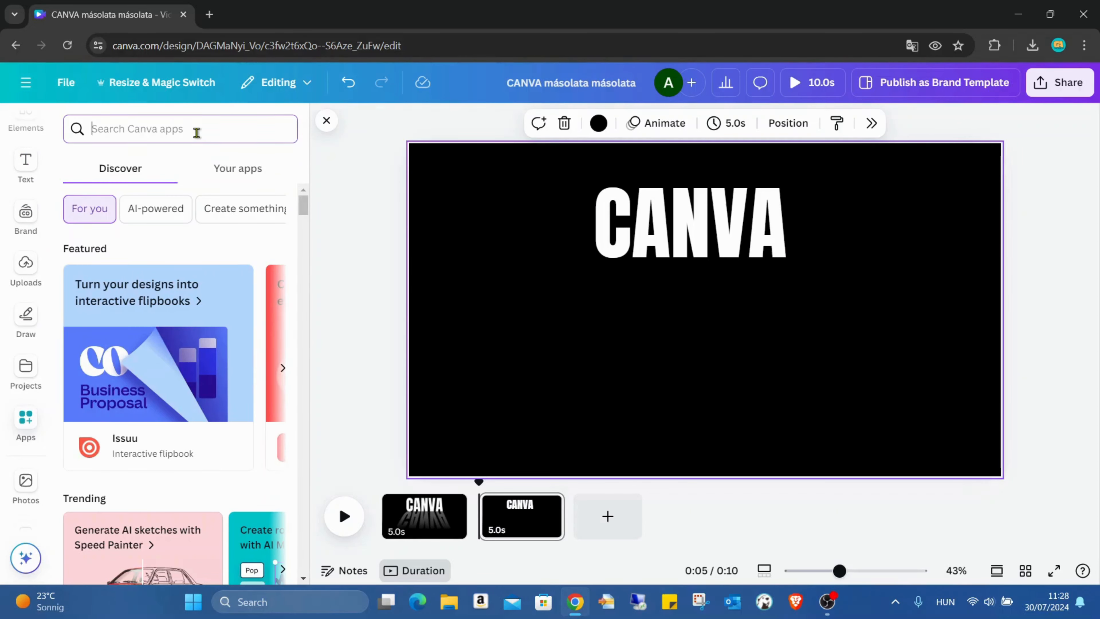
text(type)
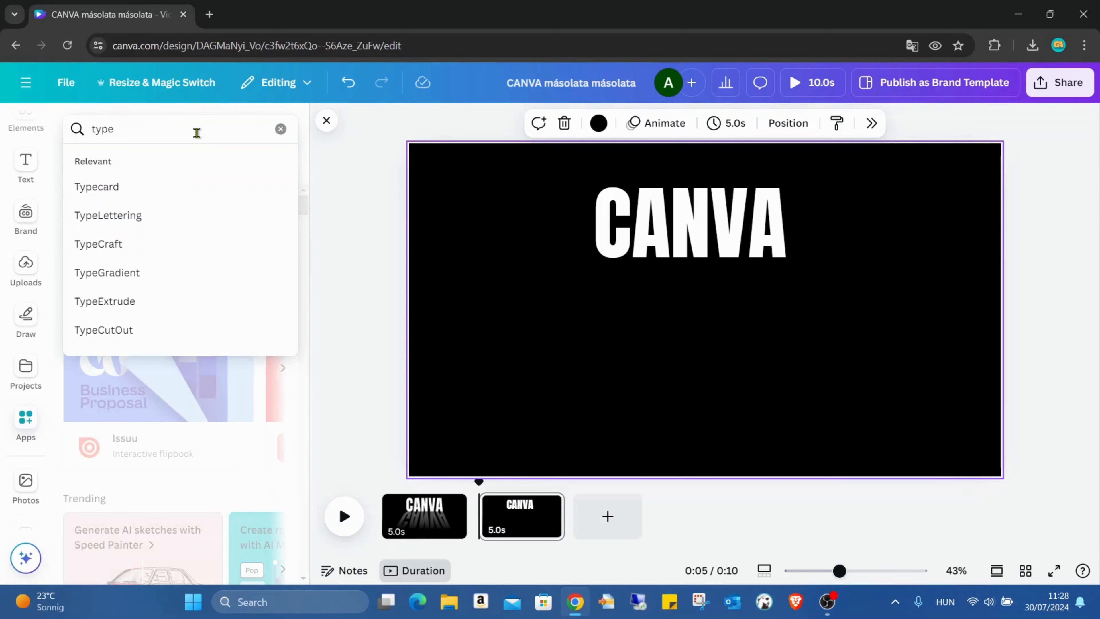
click(159, 242)
click(88, 168)
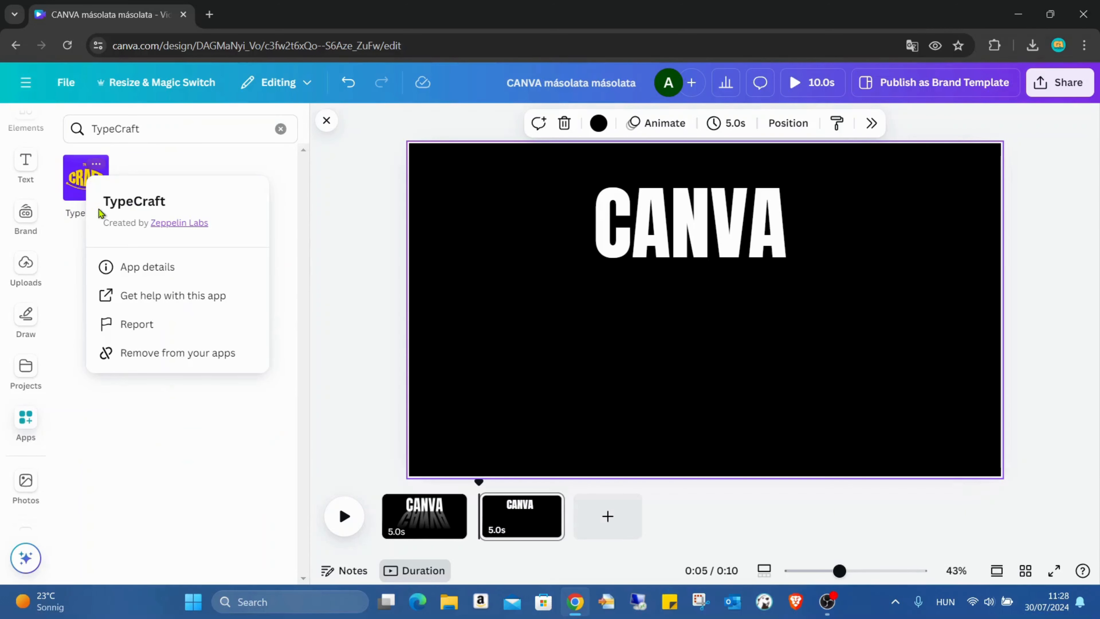
click(79, 183)
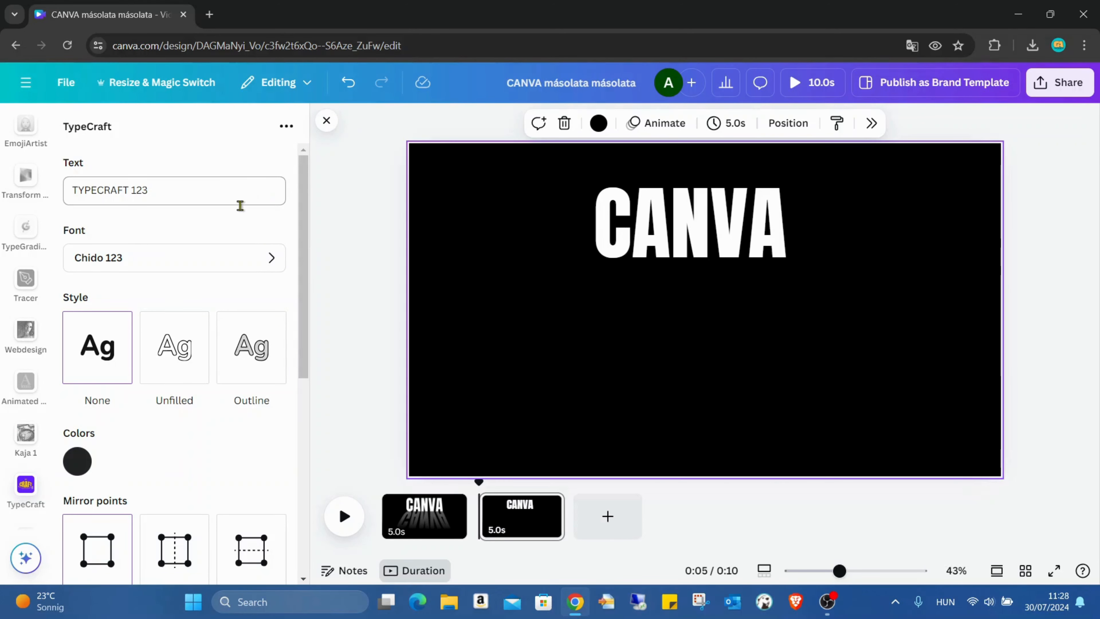
Step: Set the TypeCraft font to Anton Regular
click(263, 258)
scroll(248, 325, down, 4)
scroll(202, 332, down, 3)
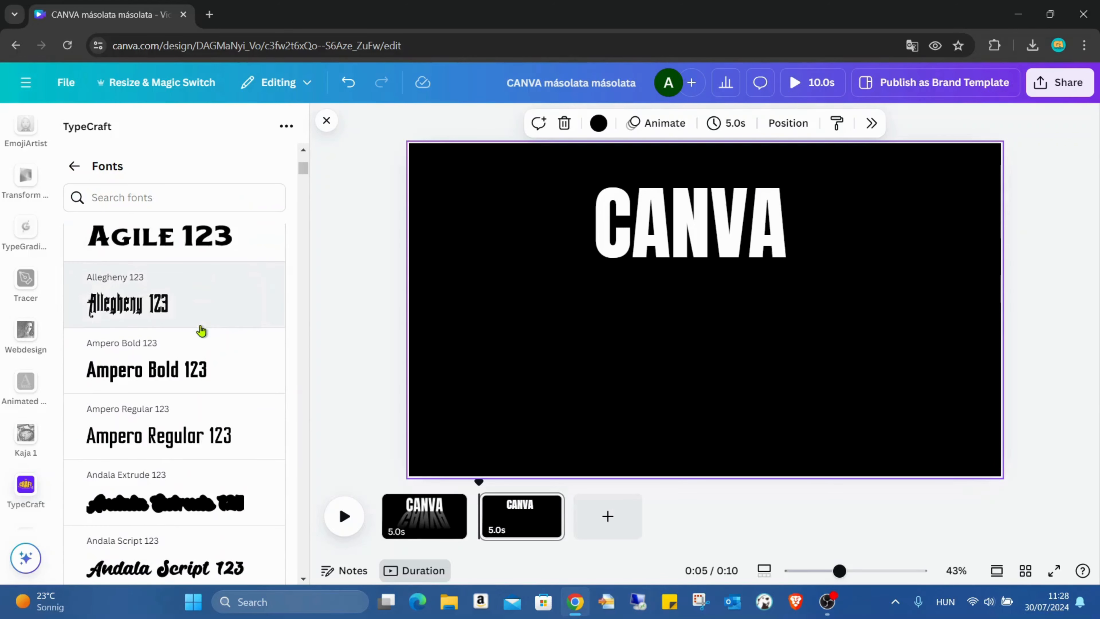
scroll(201, 331, down, 13)
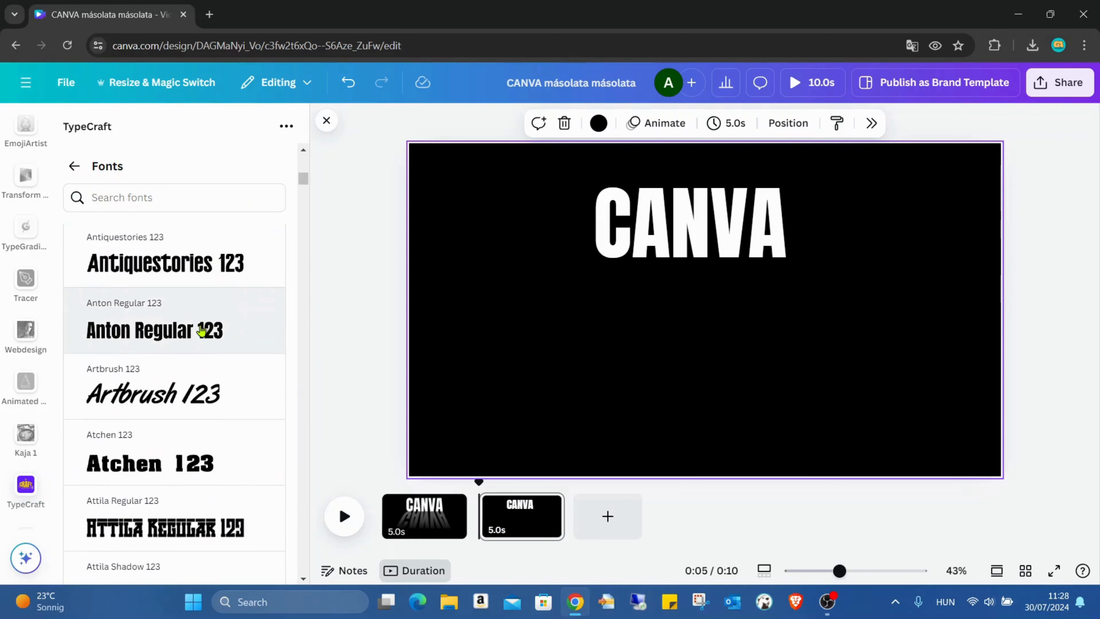
scroll(201, 330, up, 1)
click(163, 325)
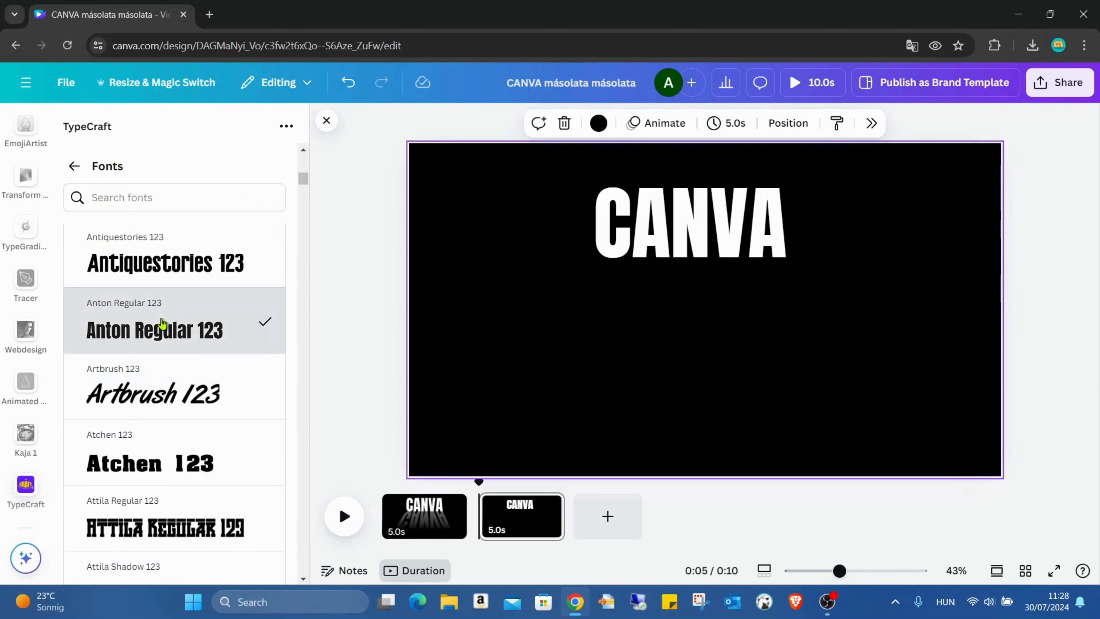
click(71, 164)
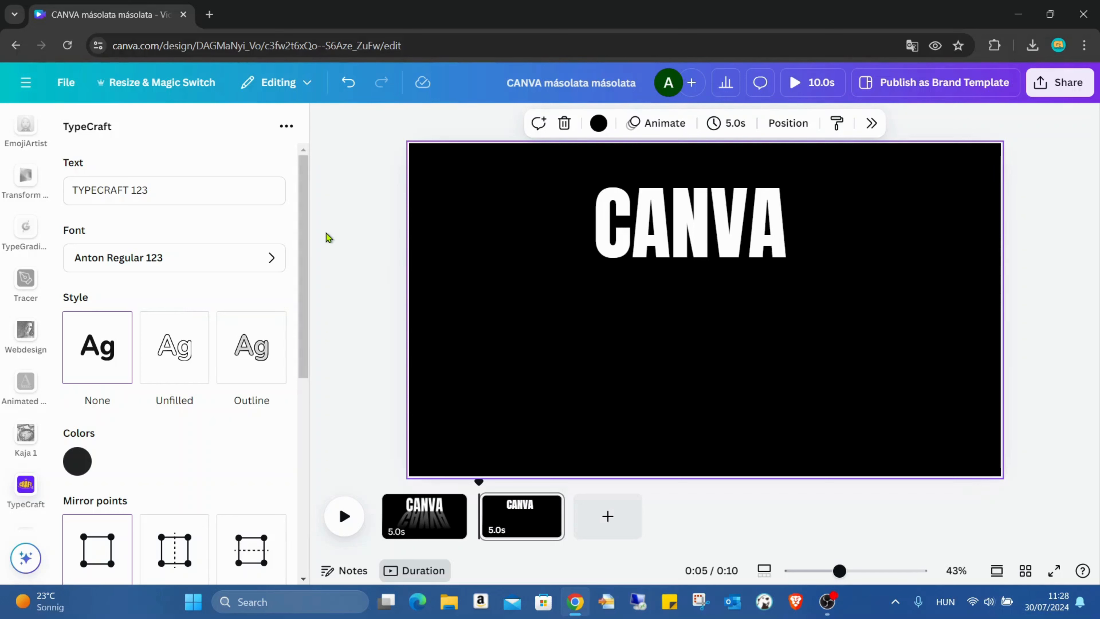
Step: Replace the TypeCraft sample text with CANVA
click(162, 185)
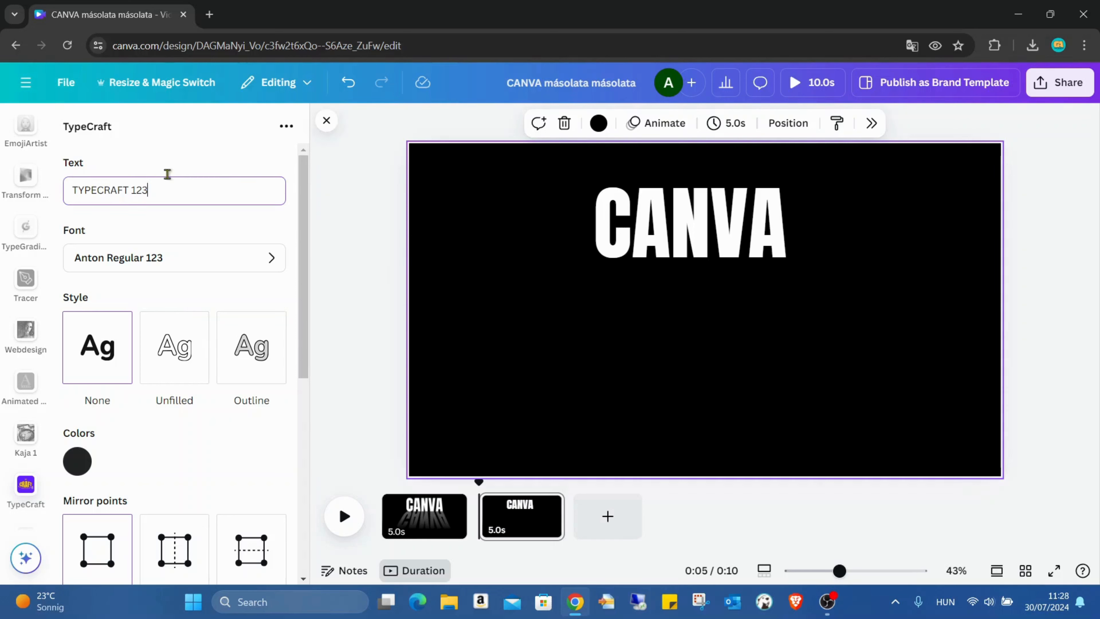
key(ctrl+a)
text(CA)
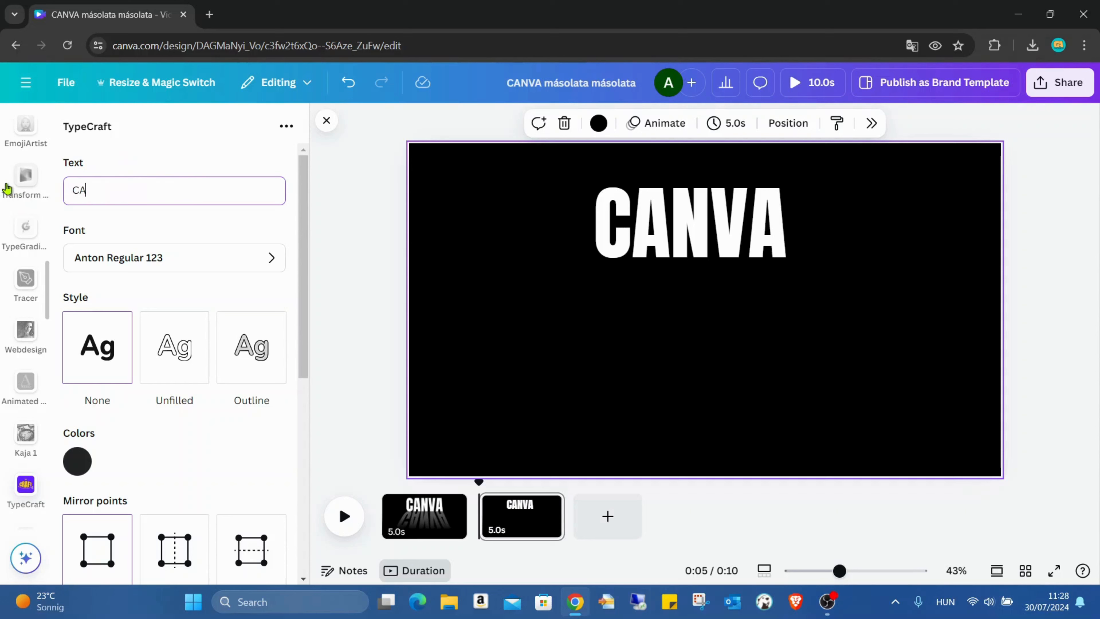
text(NVA)
Step: Set the TypeCraft text colour to white, #FFFFFF
scroll(179, 344, down, 10)
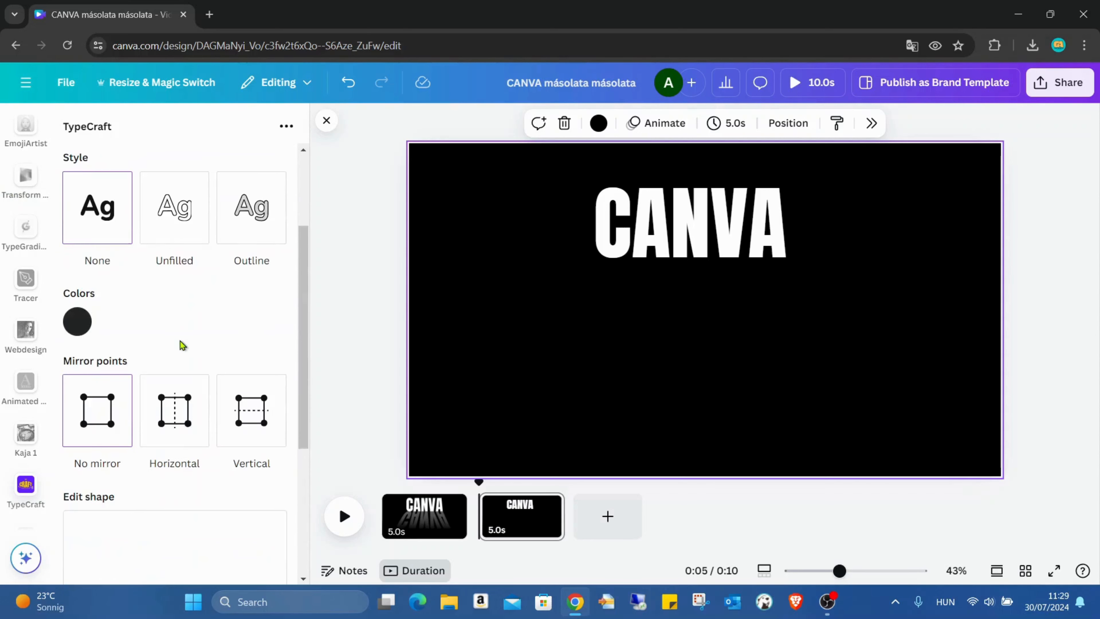
scroll(225, 329, up, 3)
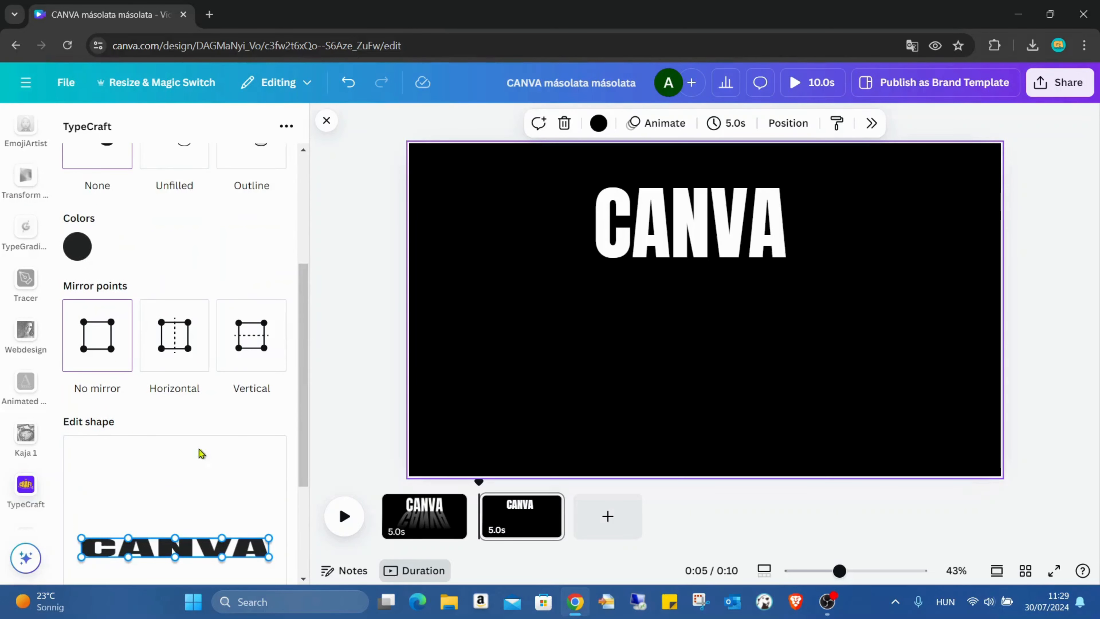
scroll(195, 416, down, 2)
scroll(130, 325, up, 4)
click(82, 320)
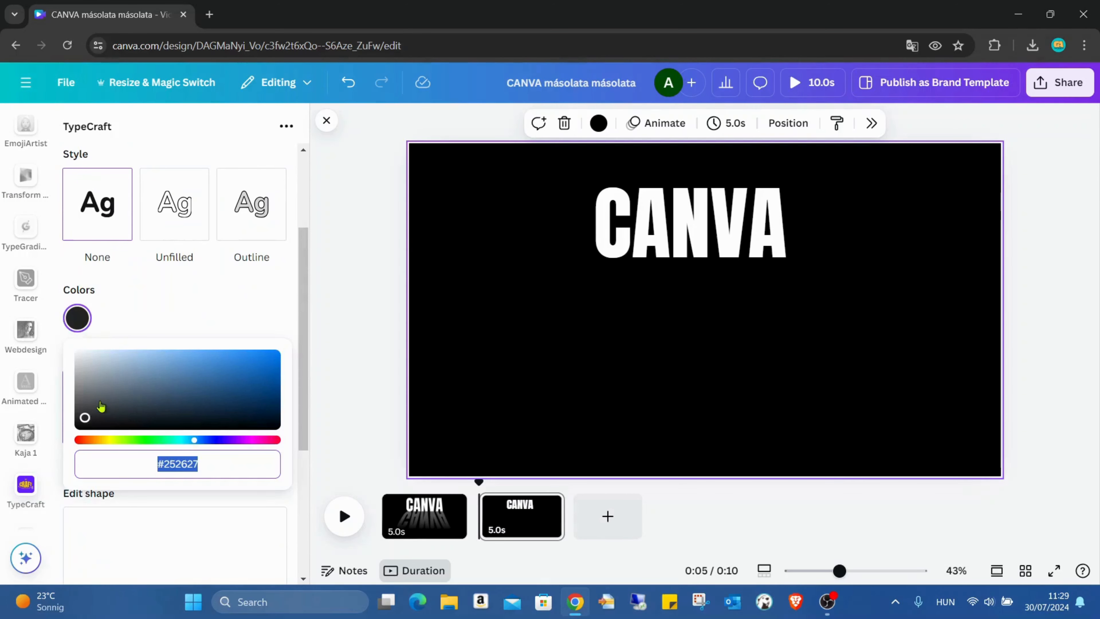
drag(85, 412, 55, 311)
scroll(182, 333, down, 3)
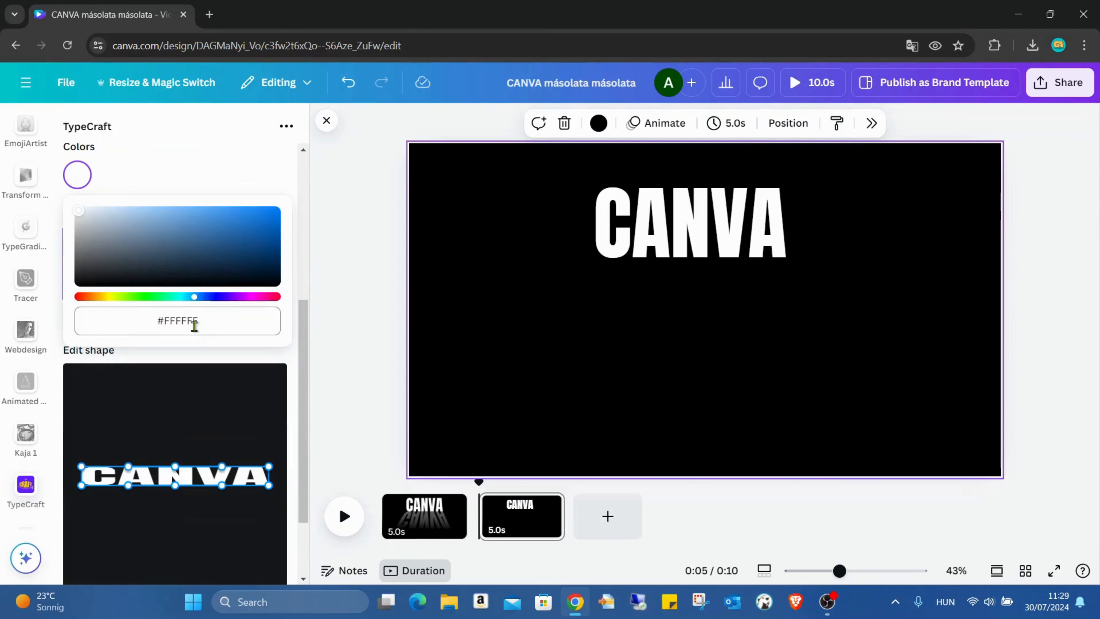
scroll(142, 394, down, 1)
scroll(142, 396, down, 1)
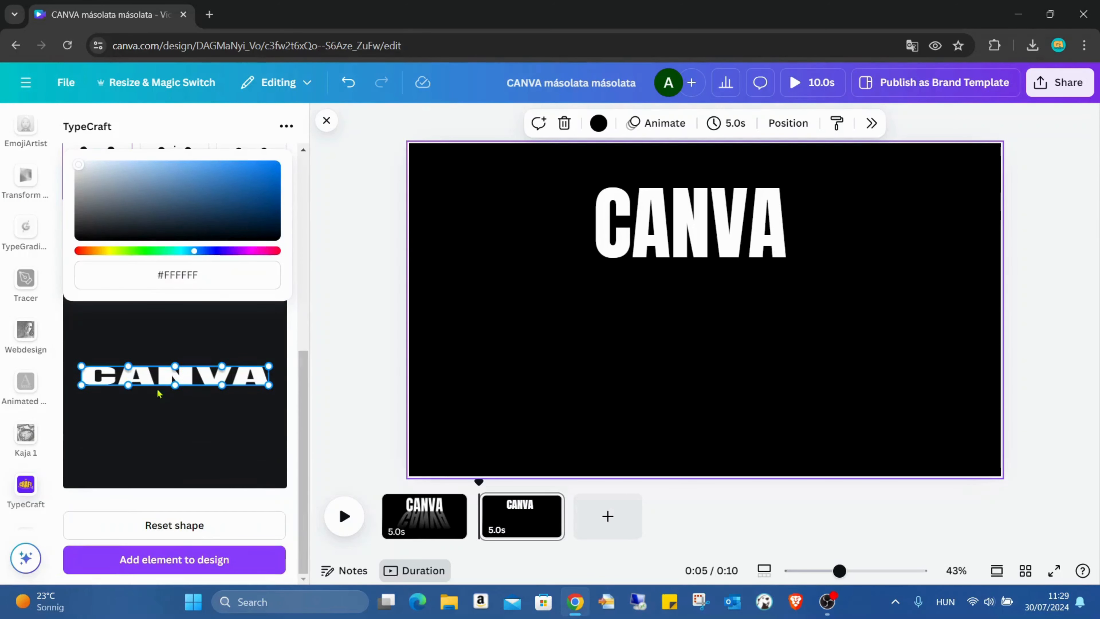
Step: Warp the TypeCraft text into a trapezoid wider at the top, using Horizontal mirroring for the corners and No mirror for the upper middle points
scroll(154, 429, up, 4)
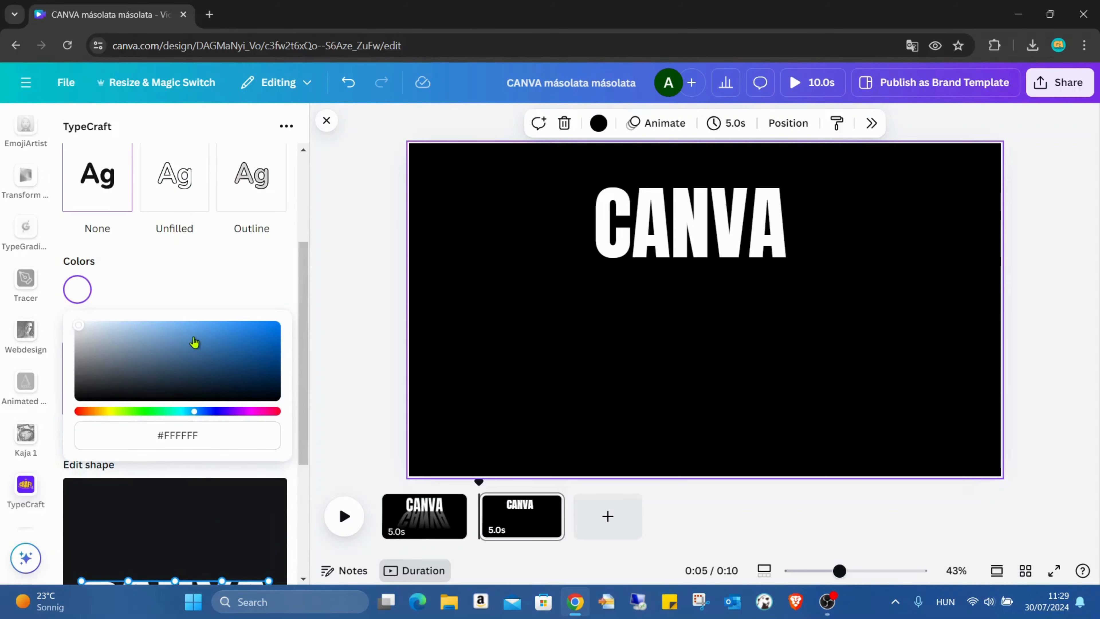
scroll(195, 341, up, 3)
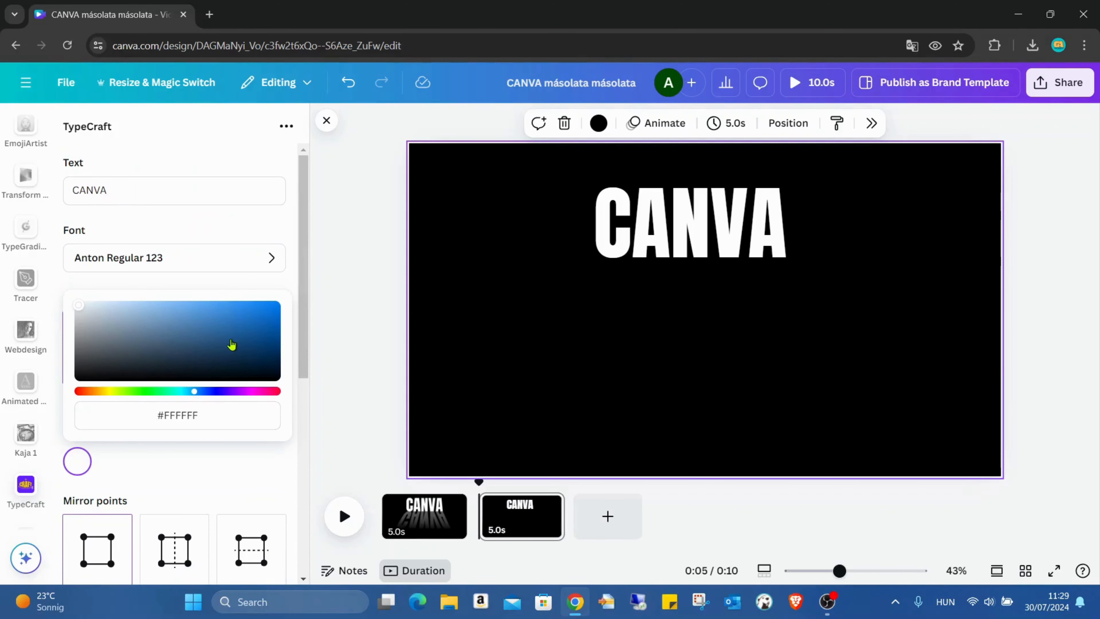
scroll(221, 347, down, 3)
scroll(224, 277, up, 3)
click(189, 527)
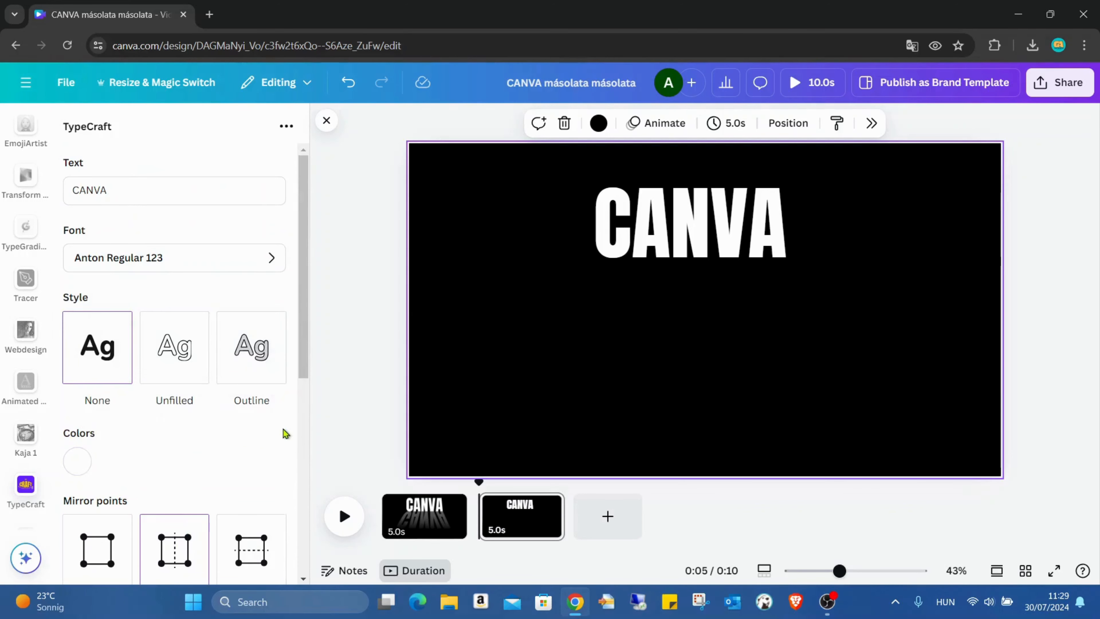
scroll(283, 433, down, 6)
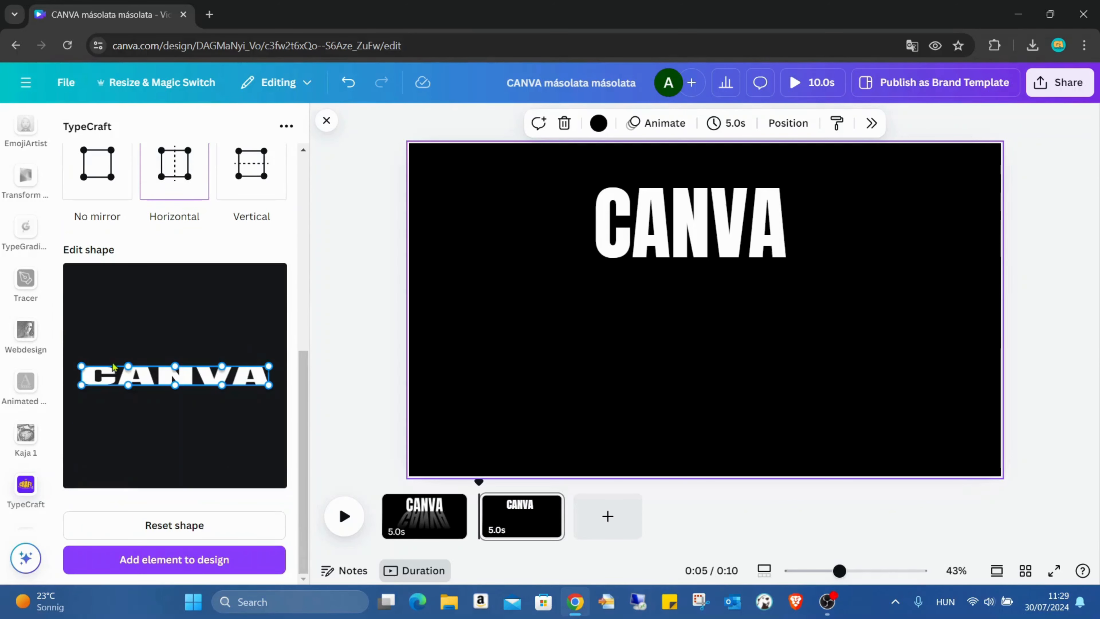
drag(81, 366, 65, 327)
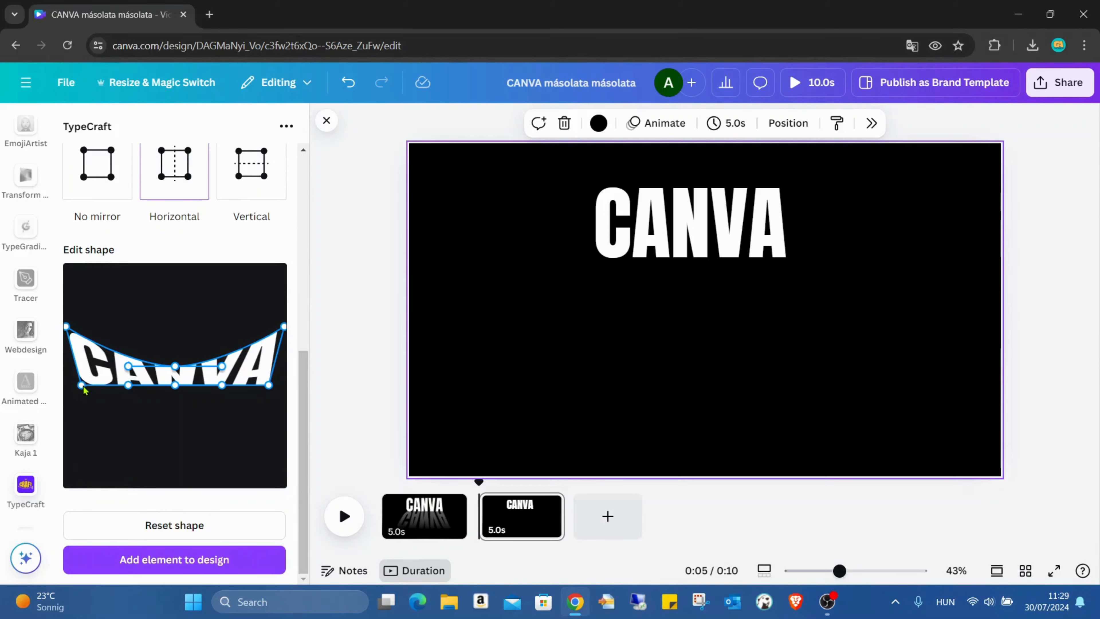
drag(84, 387, 106, 388)
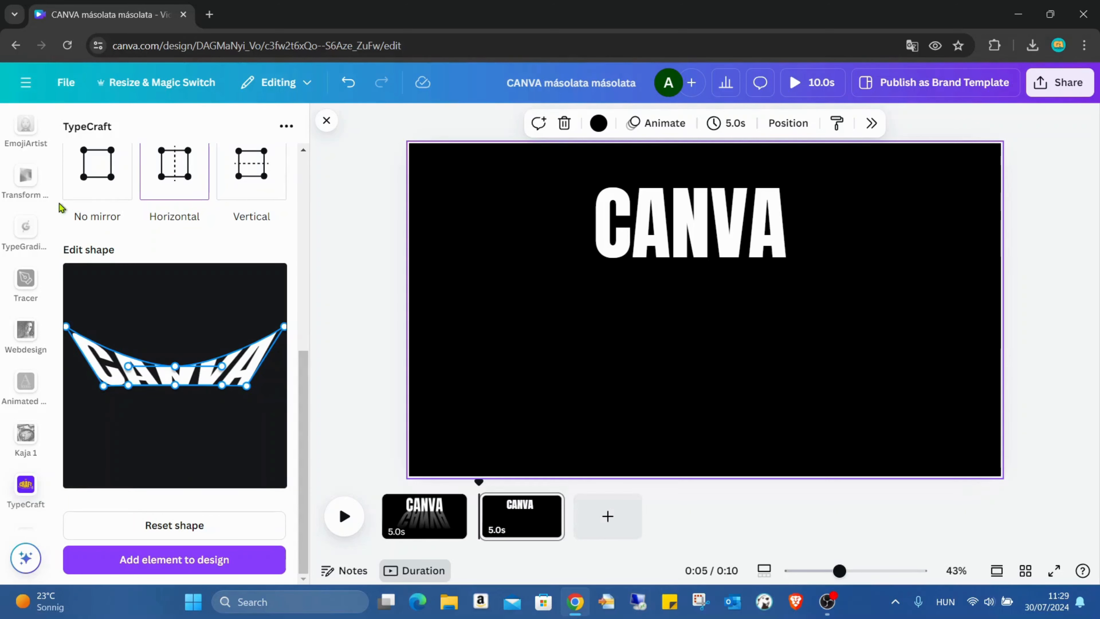
click(92, 184)
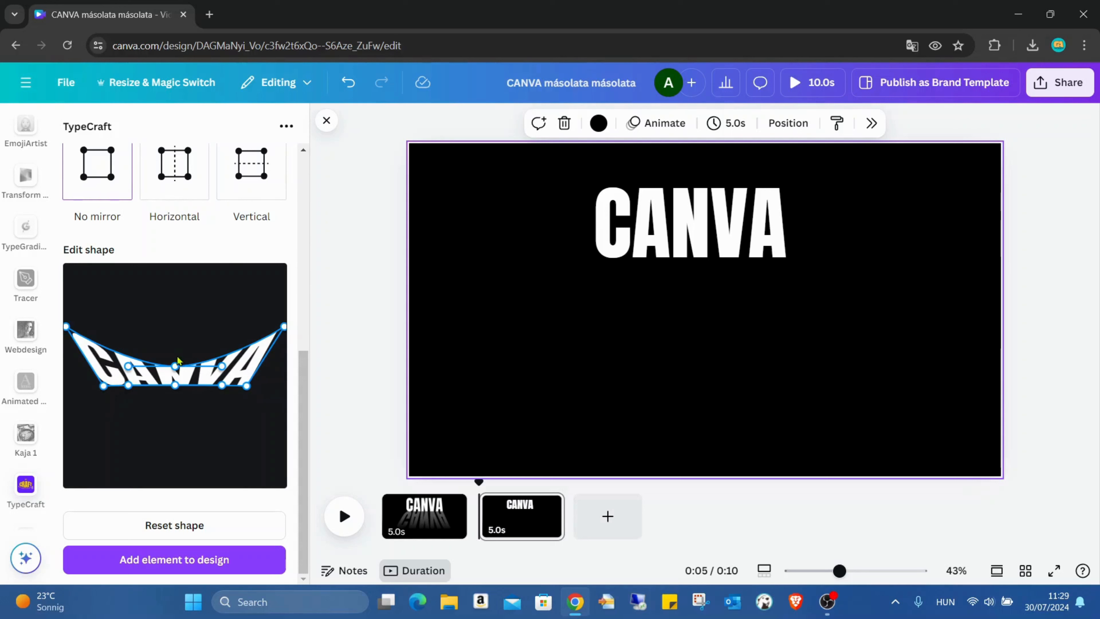
drag(178, 359, 175, 335)
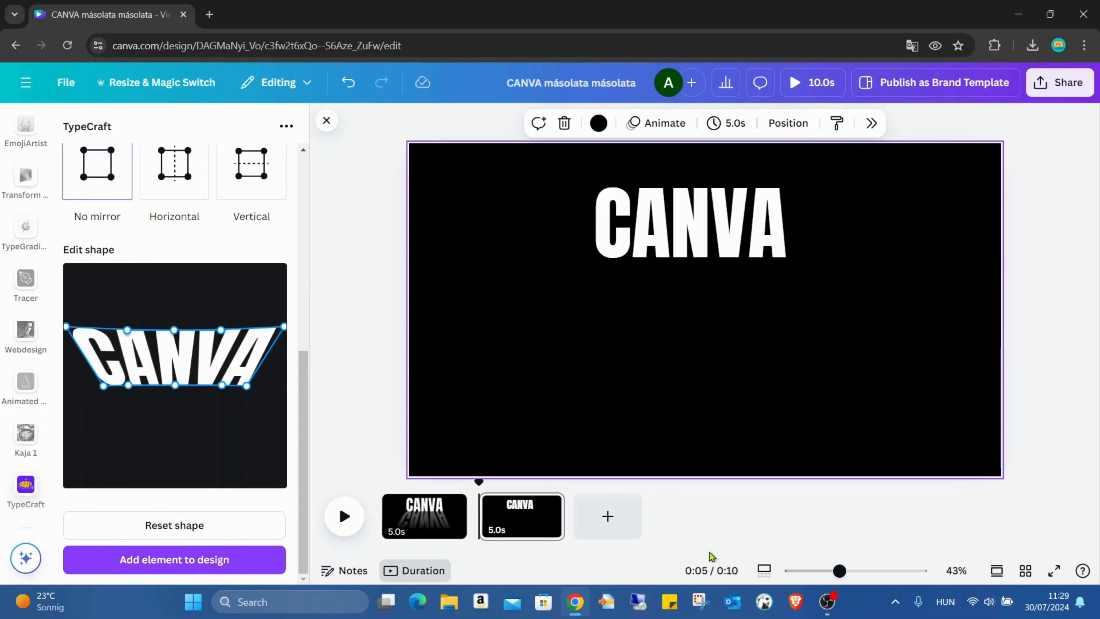
Step: Add another blank page and insert the warped CANVA element from TypeCraft on it
click(607, 517)
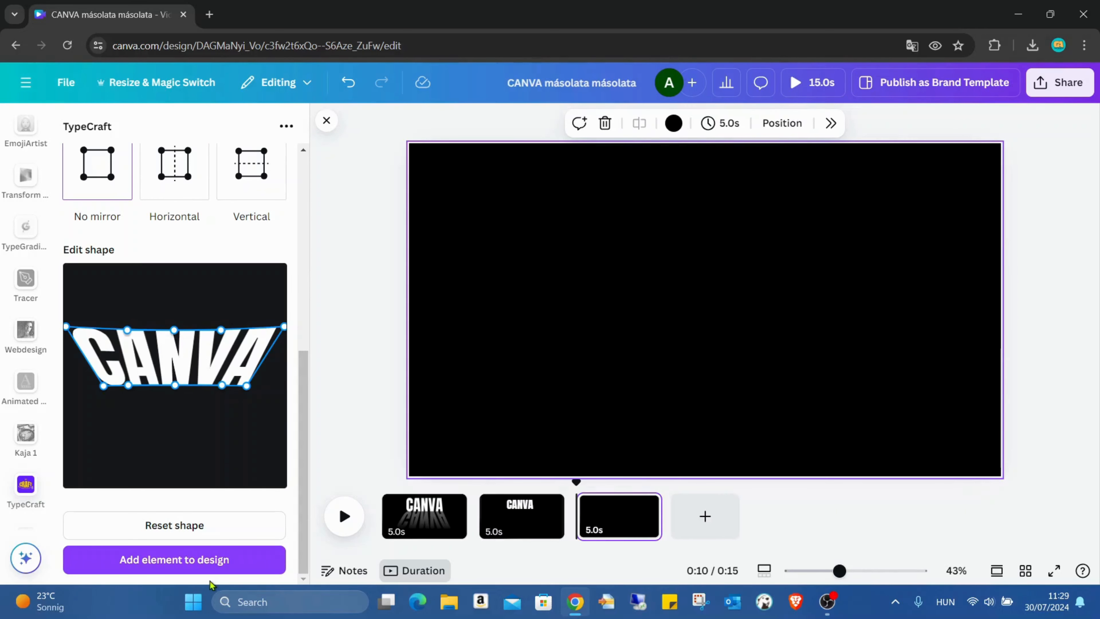
click(173, 559)
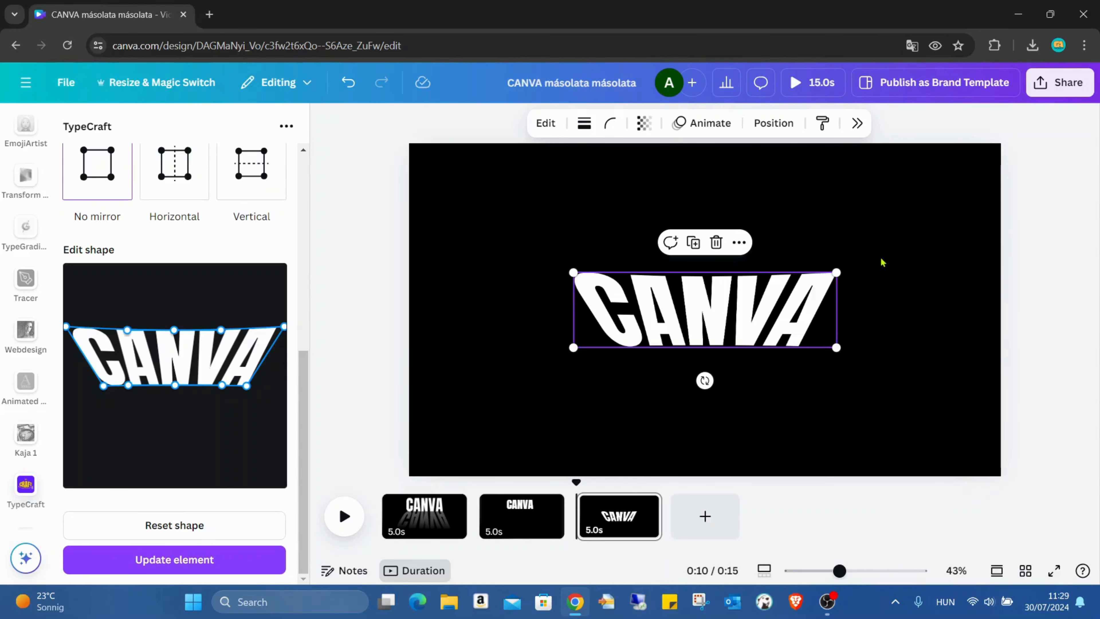
Step: Enlarge the warped CANVA element centred on page 3, then lower its bottom middle point slightly and update the element
drag(836, 272, 1051, 209)
drag(913, 270, 820, 281)
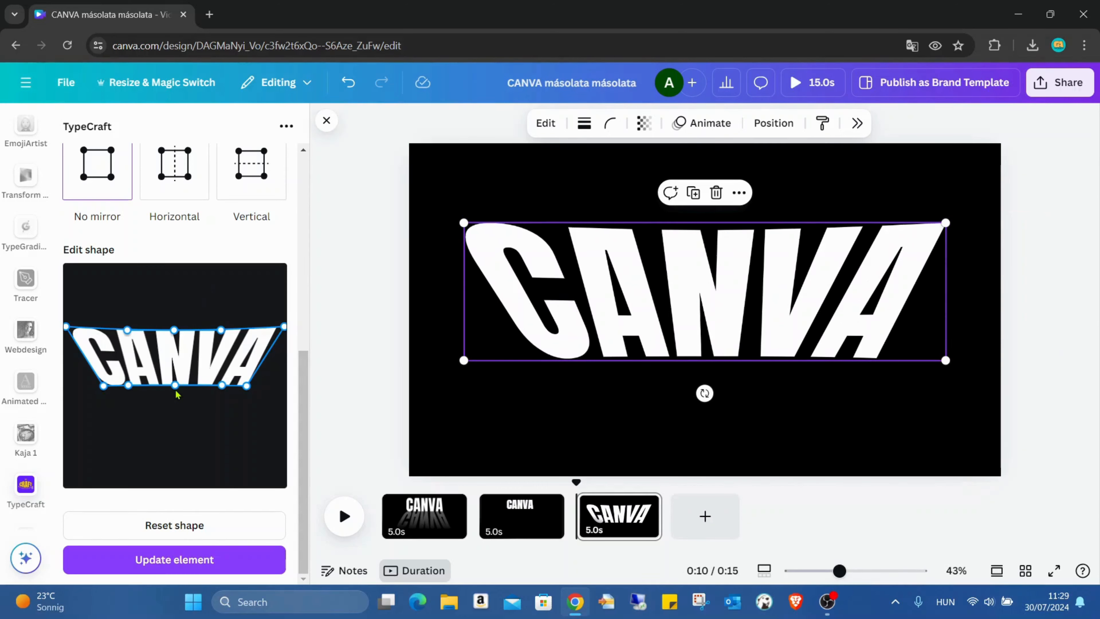
drag(176, 385, 175, 388)
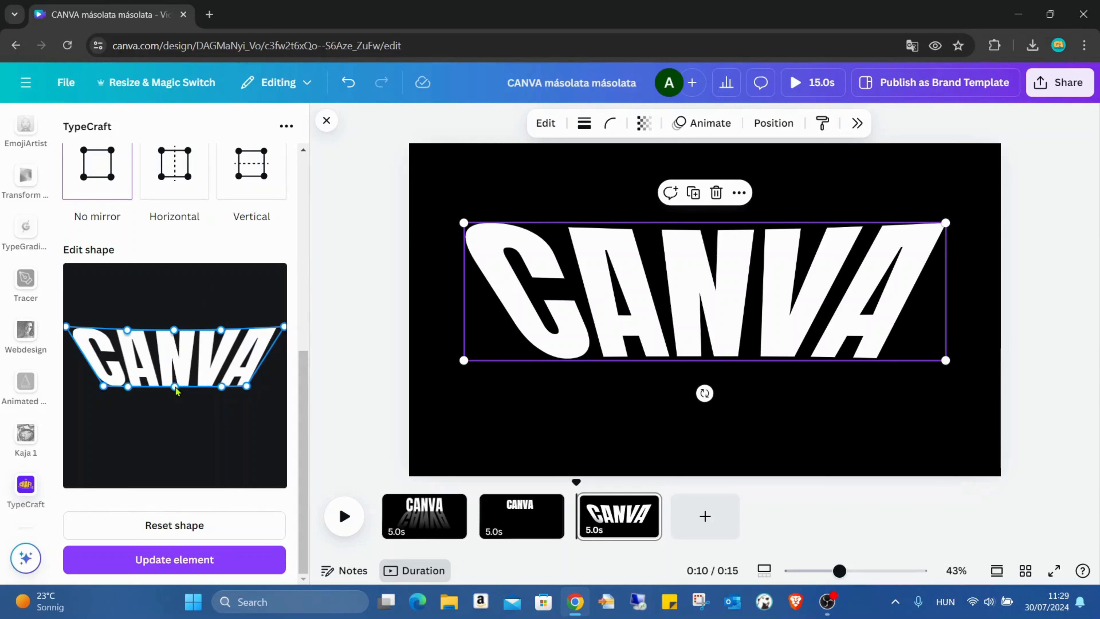
click(170, 557)
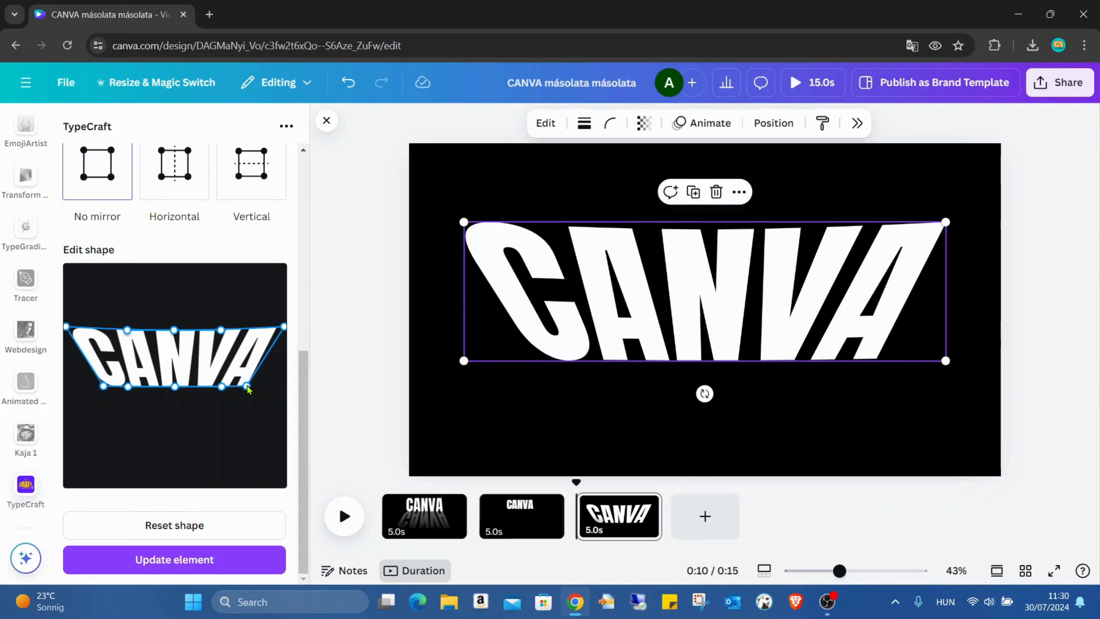
Step: Narrow the lower edge of the TypeCraft shape evenly on both sides with Horizontal mirroring and update the element
click(173, 186)
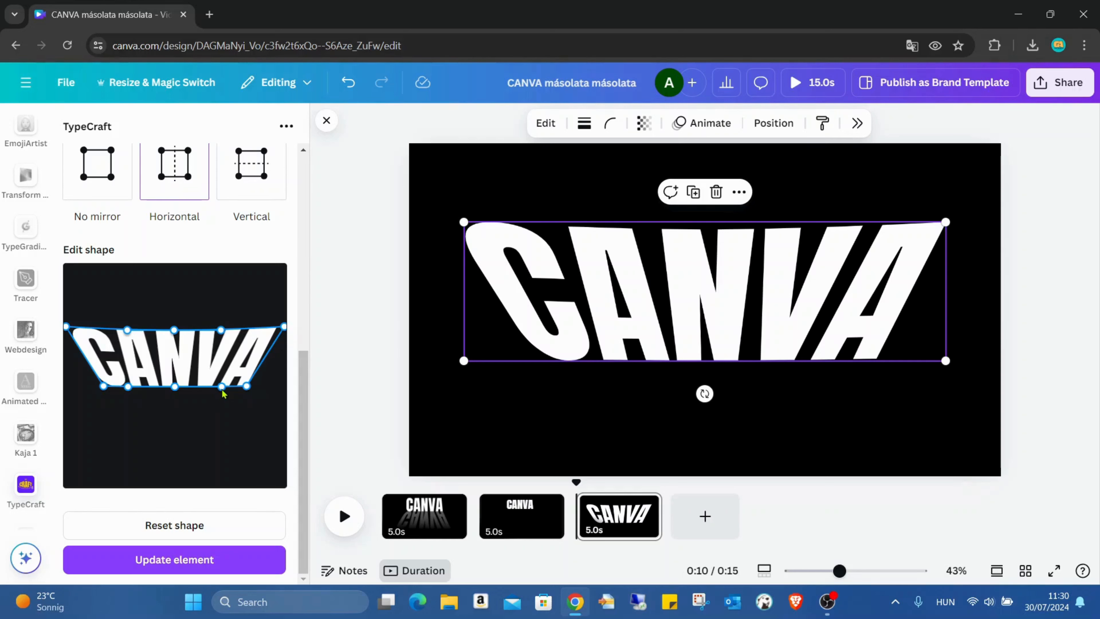
mouse_move(222, 389)
mouse_down()
mouse_move(208, 389)
mouse_move(241, 391)
mouse_move(231, 390)
mouse_up()
click(211, 559)
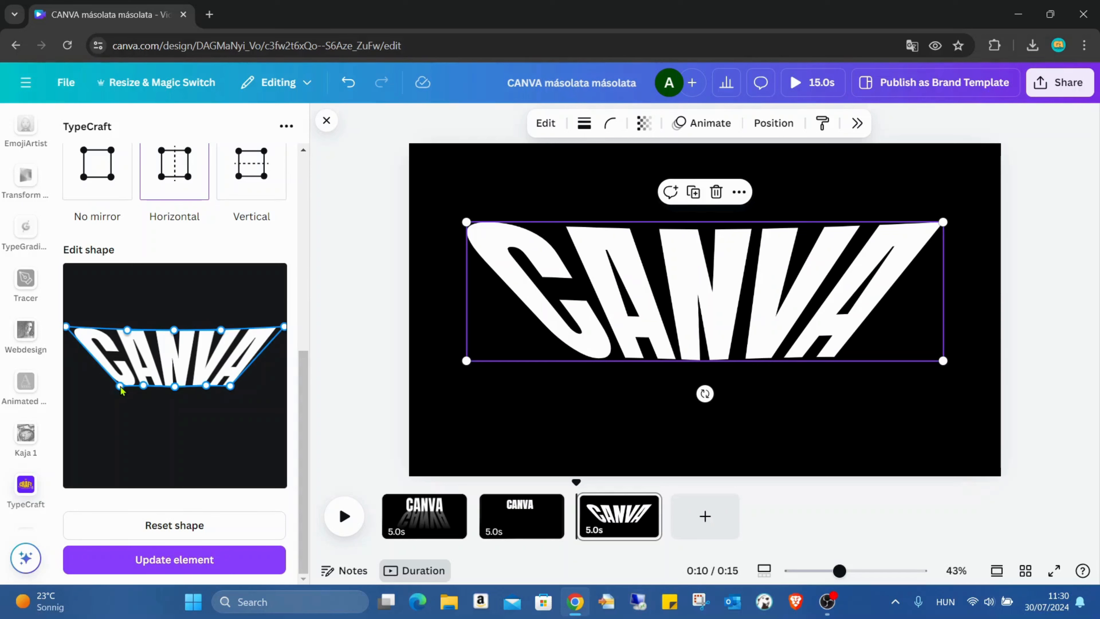
click(156, 559)
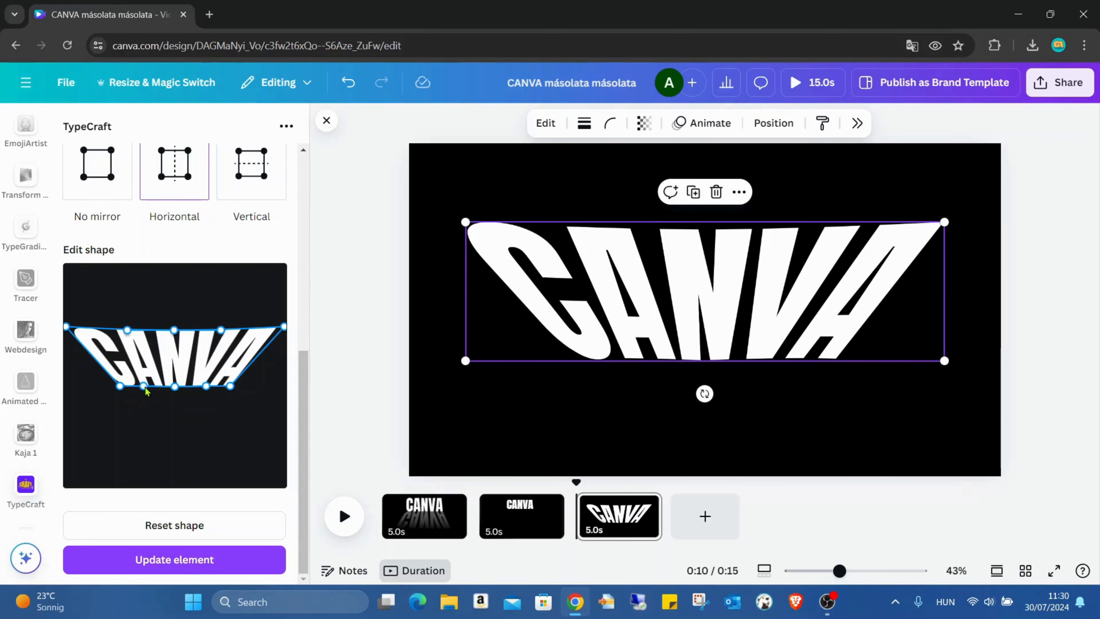
click(178, 551)
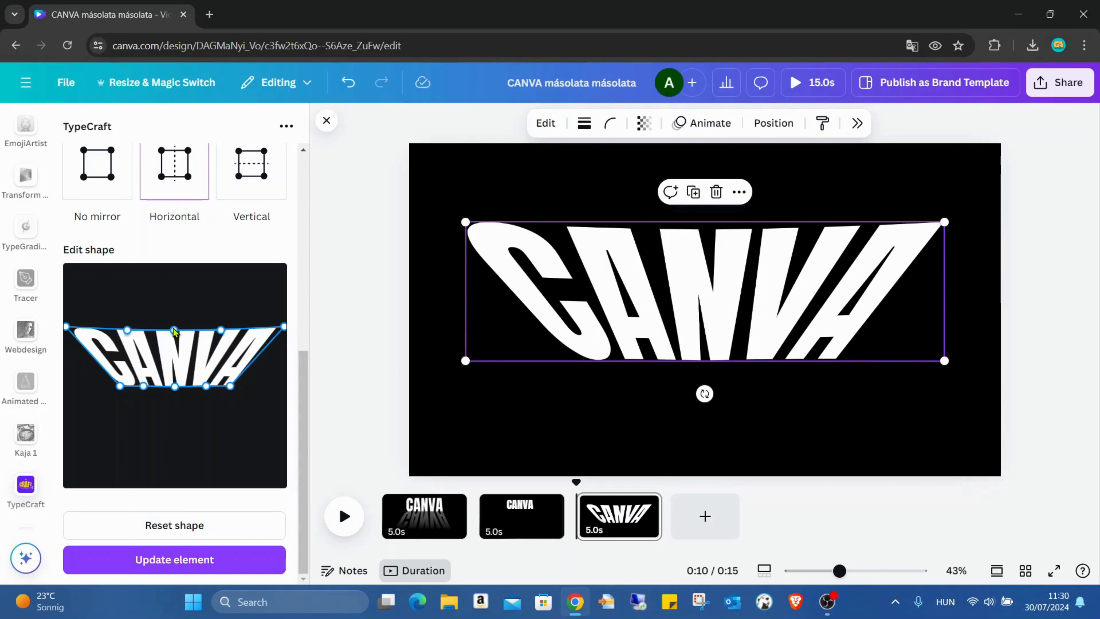
Step: Straighten the upper edge of the TypeCraft shape by raising its middle point with No mirror, and update the element
click(109, 197)
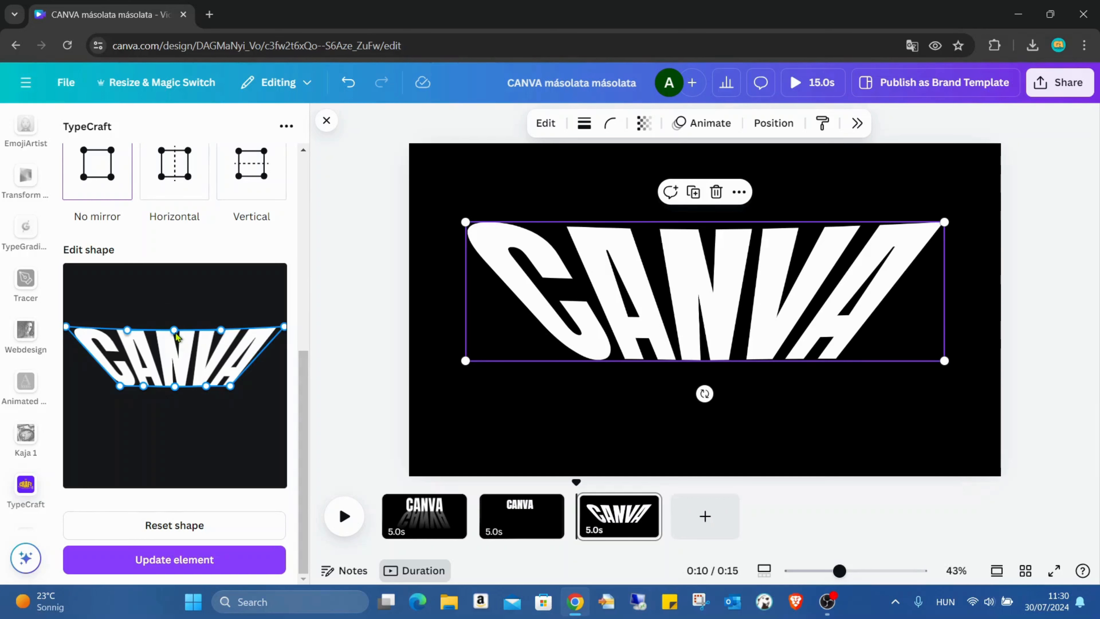
drag(177, 336, 177, 330)
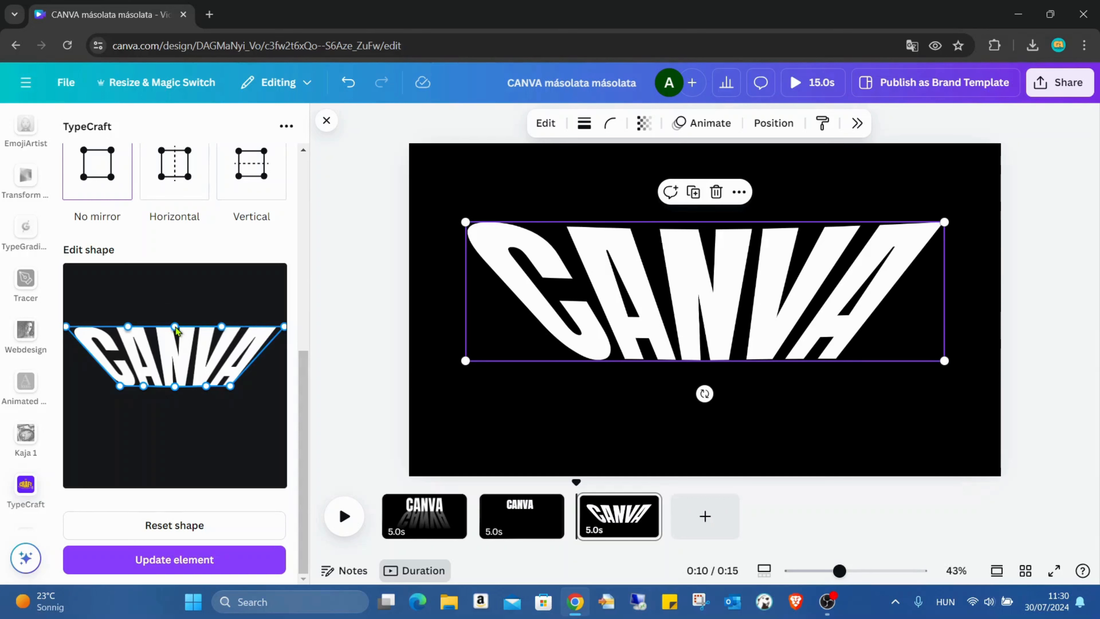
click(212, 559)
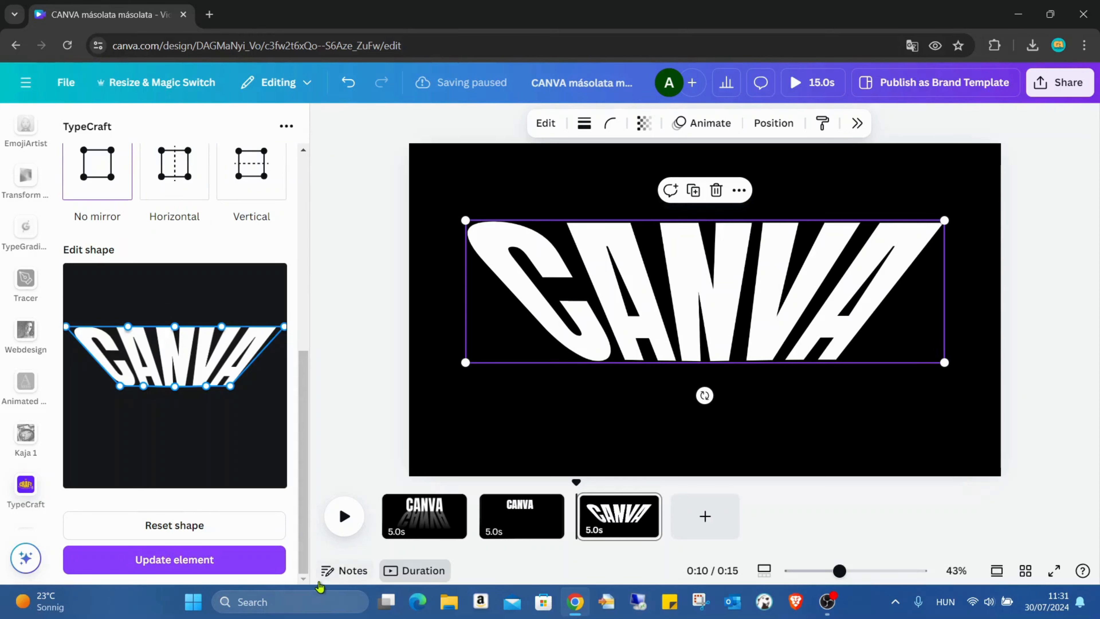
click(1086, 301)
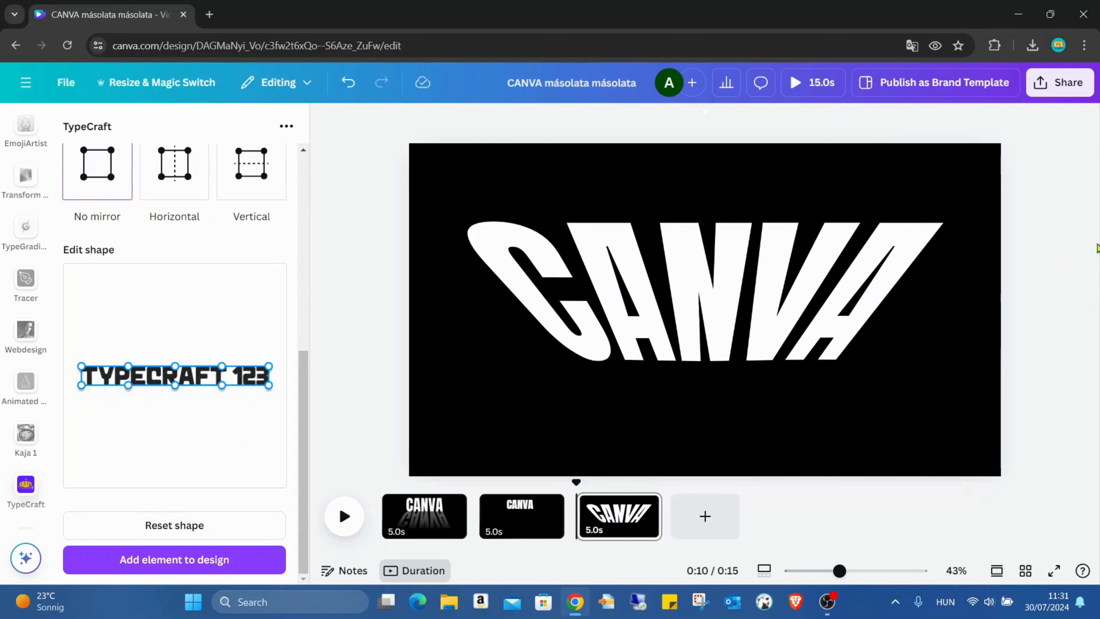
Step: Download only page 3 as a PNG with a transparent background
click(1059, 83)
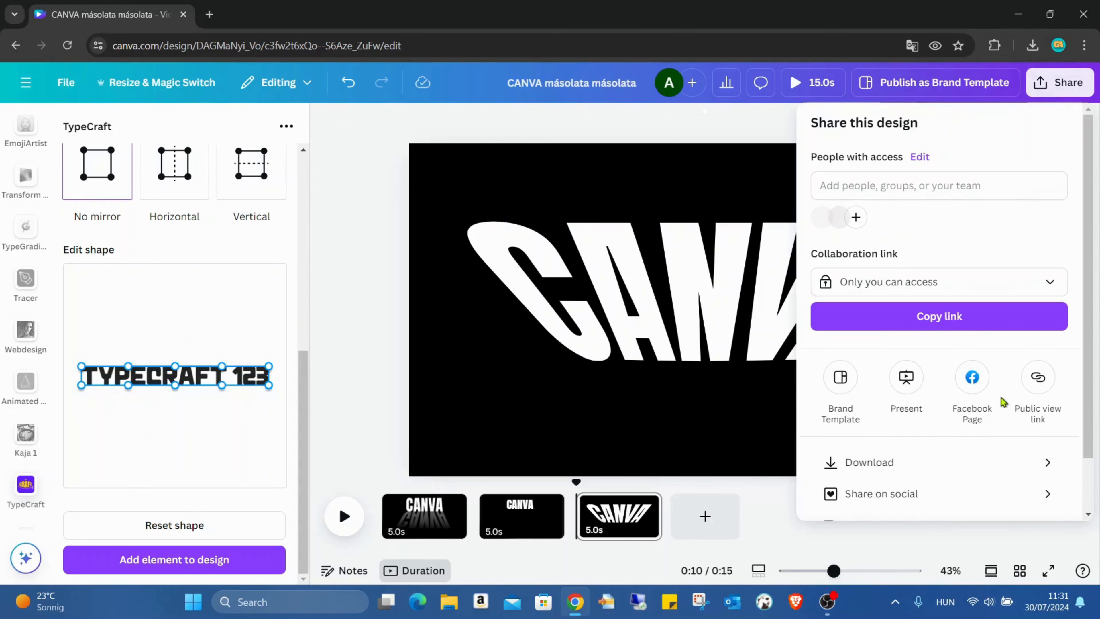
click(906, 463)
click(1048, 189)
click(989, 278)
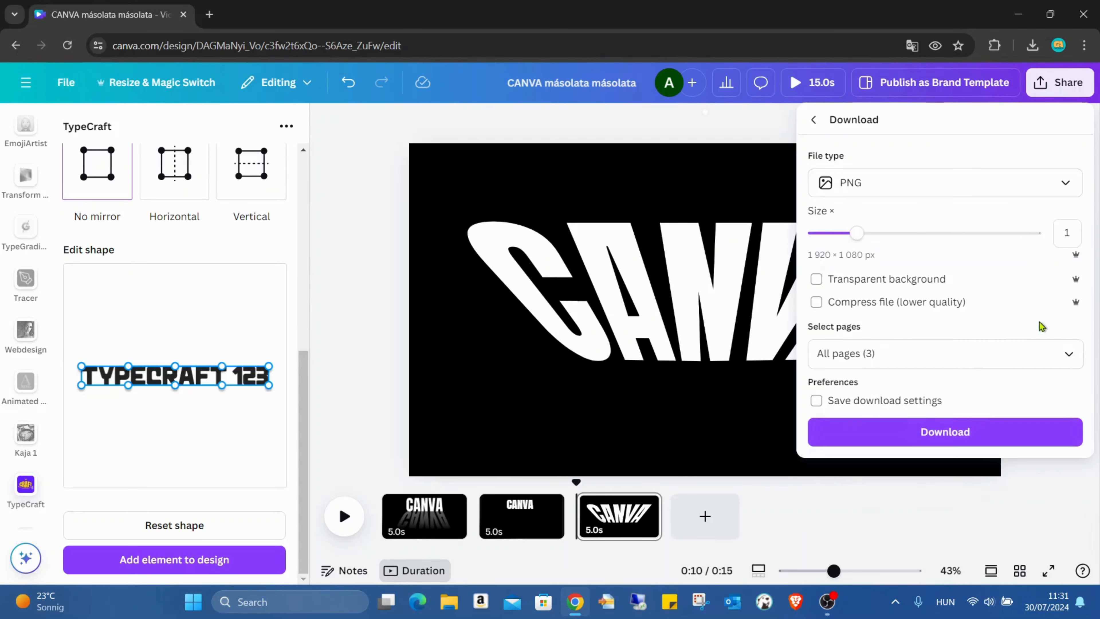
click(1069, 355)
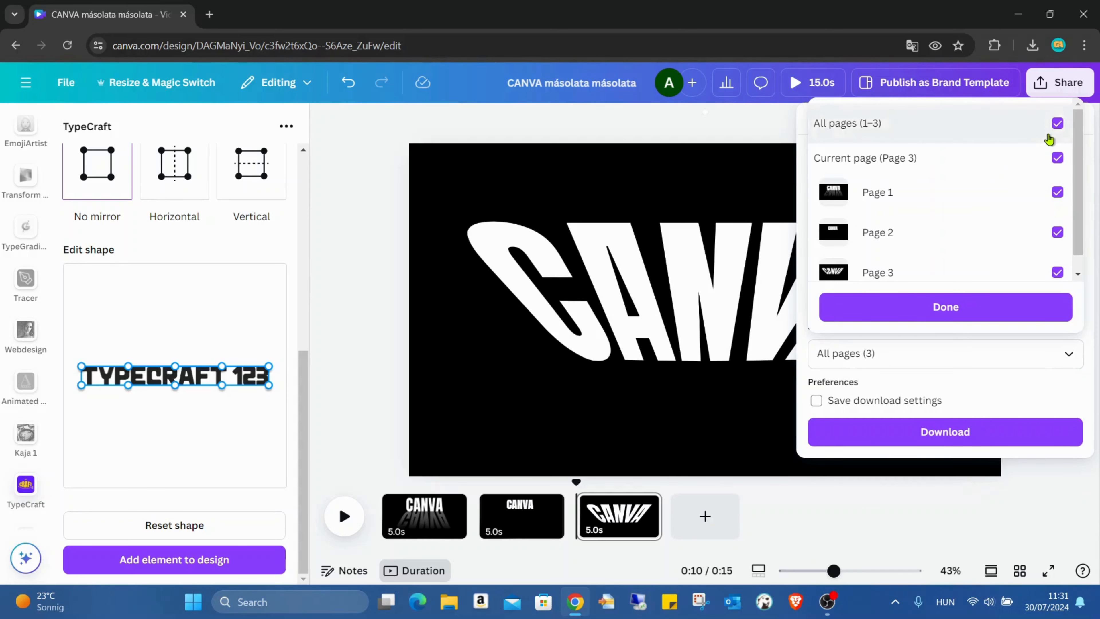
click(1056, 124)
click(1034, 271)
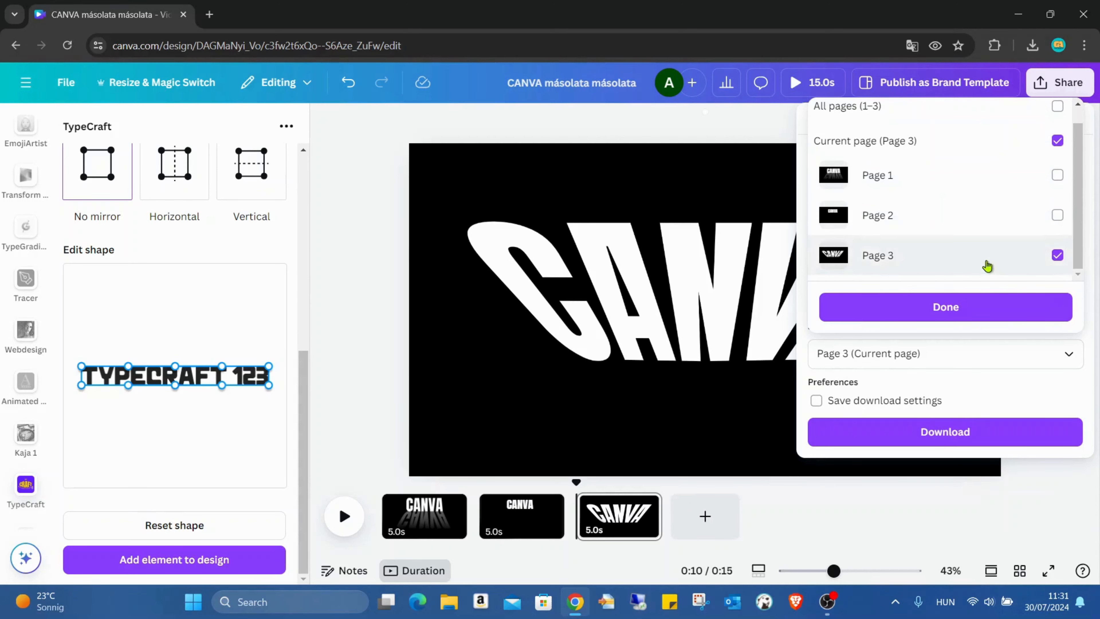
click(984, 312)
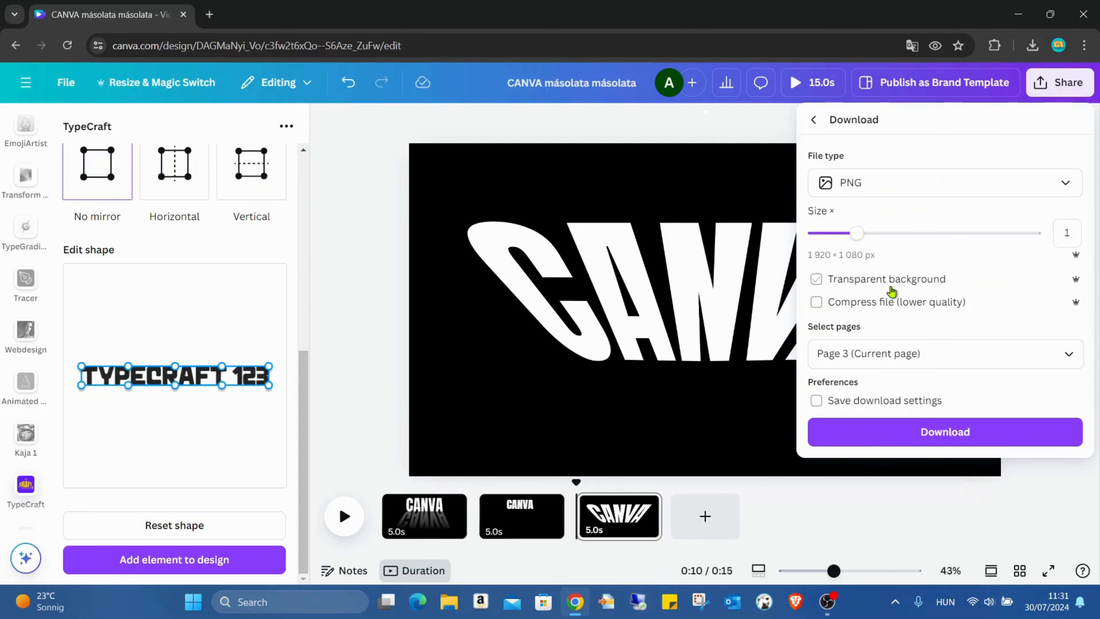
click(942, 433)
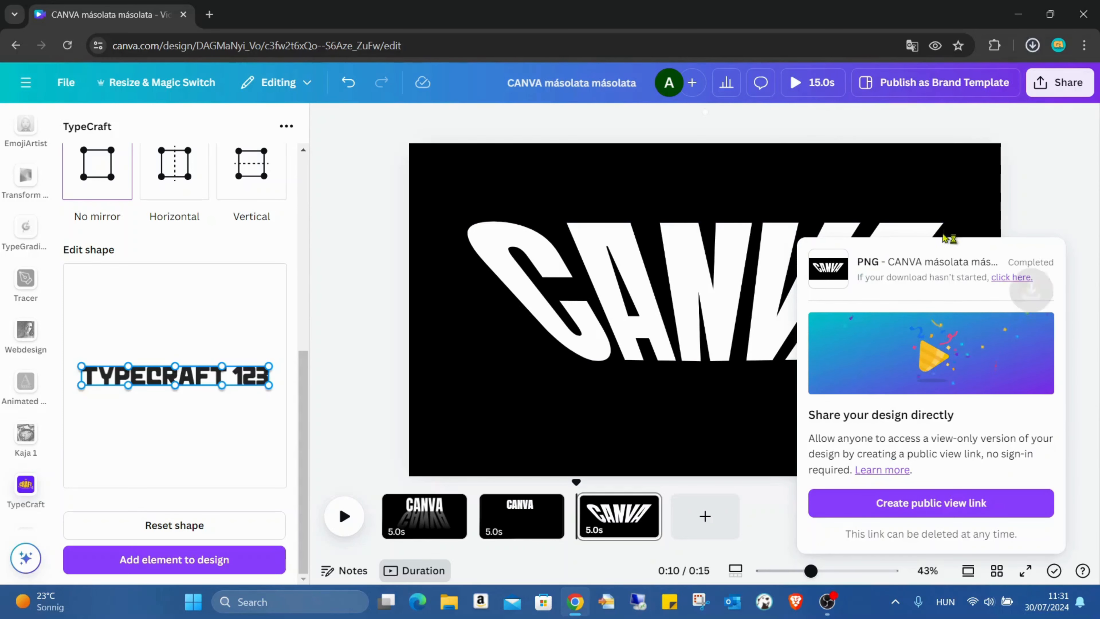
Step: Enlarge the CANVA heading on page 2 to font size 315 and centre it horizontally in the upper half
click(508, 537)
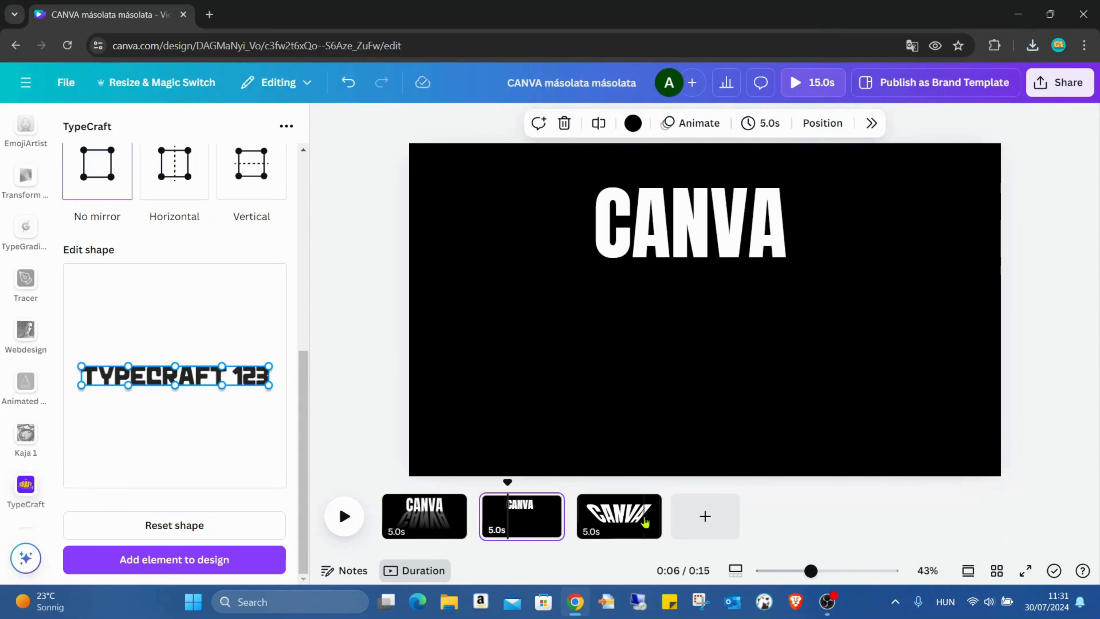
click(780, 230)
drag(783, 278, 749, 241)
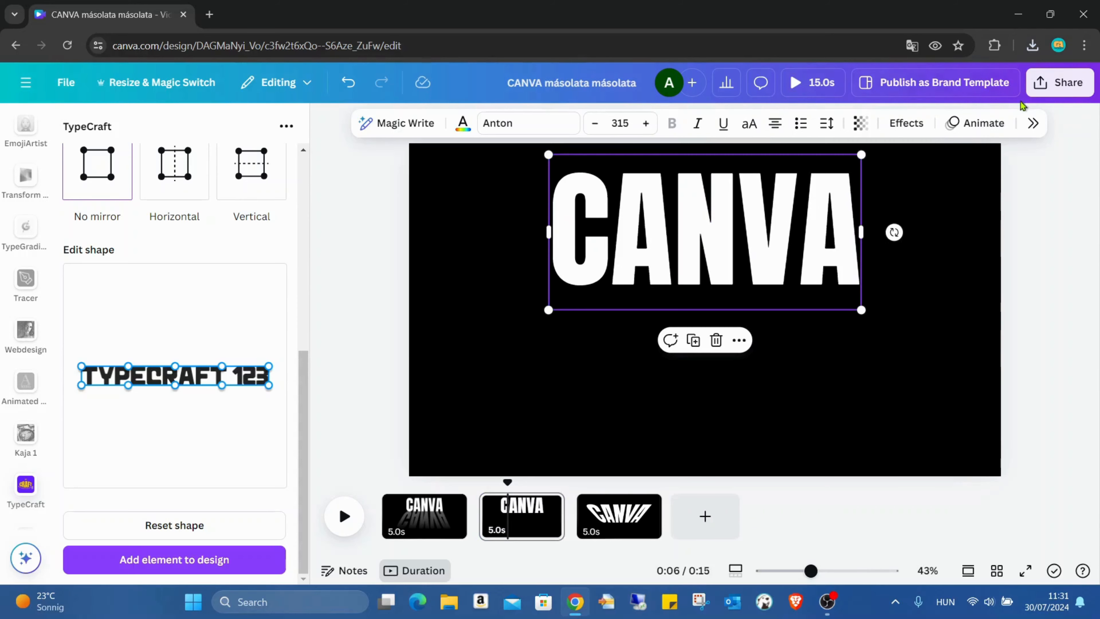
Step: Add the downloaded CANVA másolata másolata (3).png to page 2 and place its text just below the heading
click(1034, 46)
drag(930, 111, 627, 382)
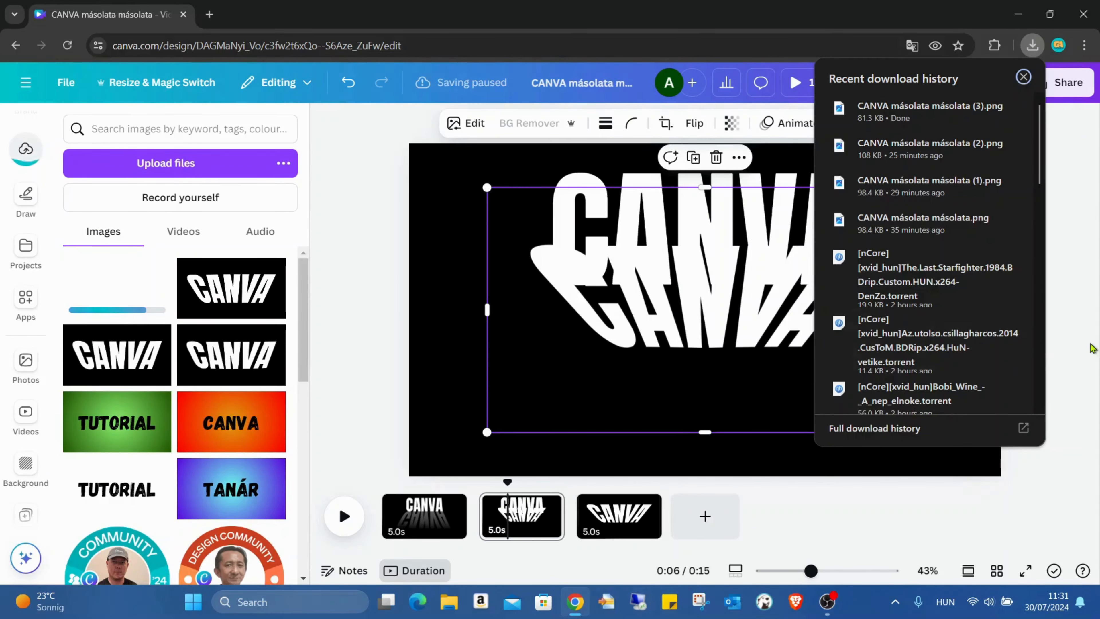
click(1091, 346)
click(784, 282)
drag(806, 383, 817, 427)
Step: Flip the warped CANVA image vertically, enlarge it and centre it directly beneath the heading
click(692, 129)
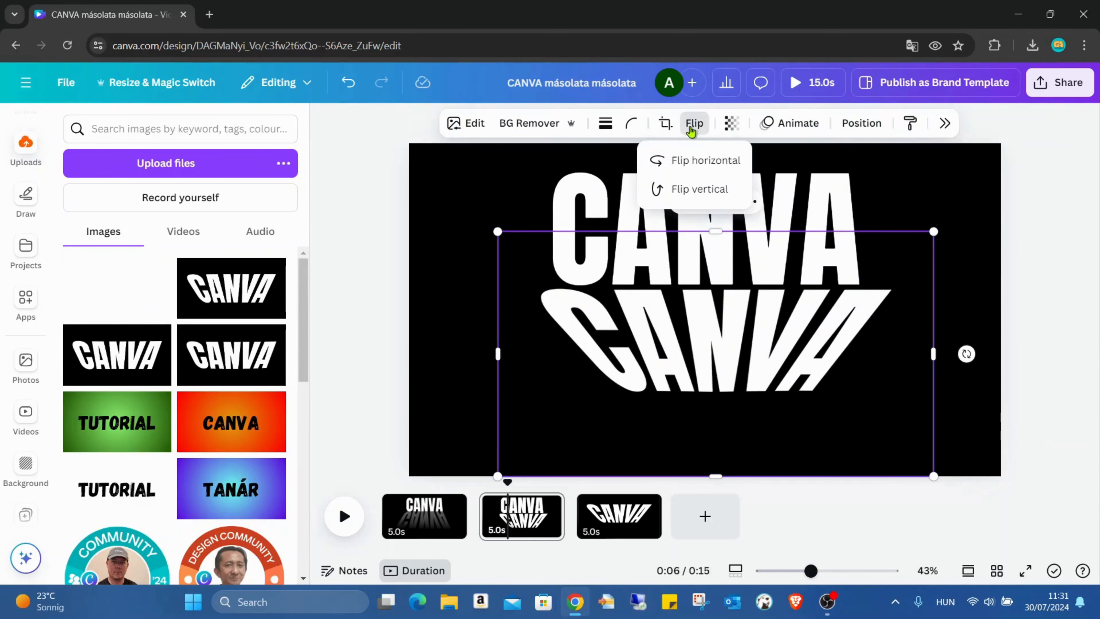
click(711, 196)
drag(715, 351, 685, 322)
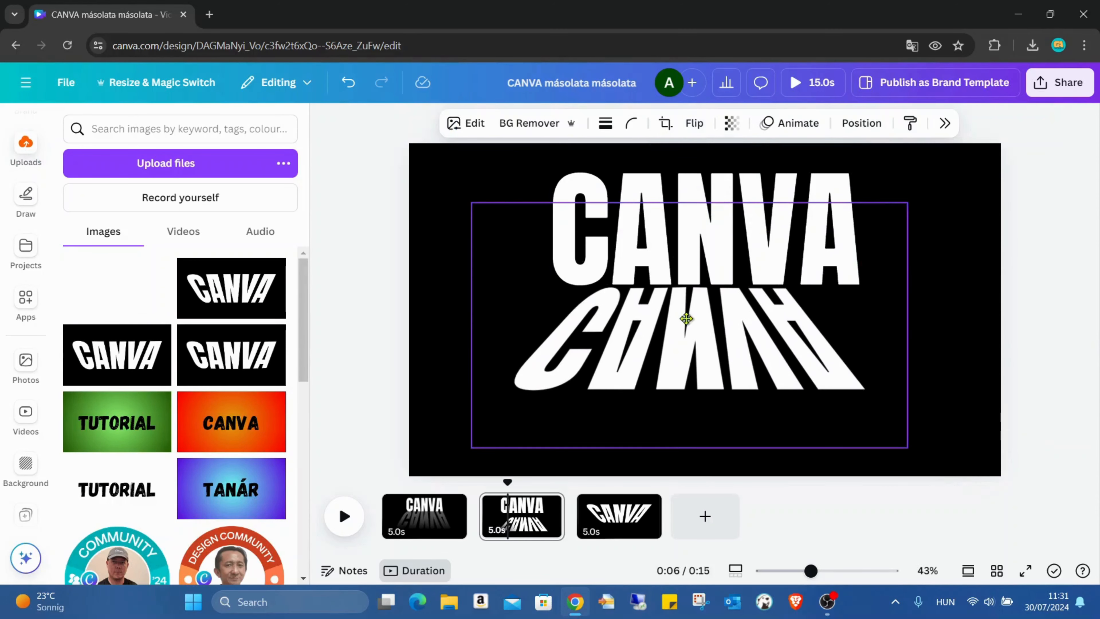
drag(905, 200, 1037, 138)
click(840, 299)
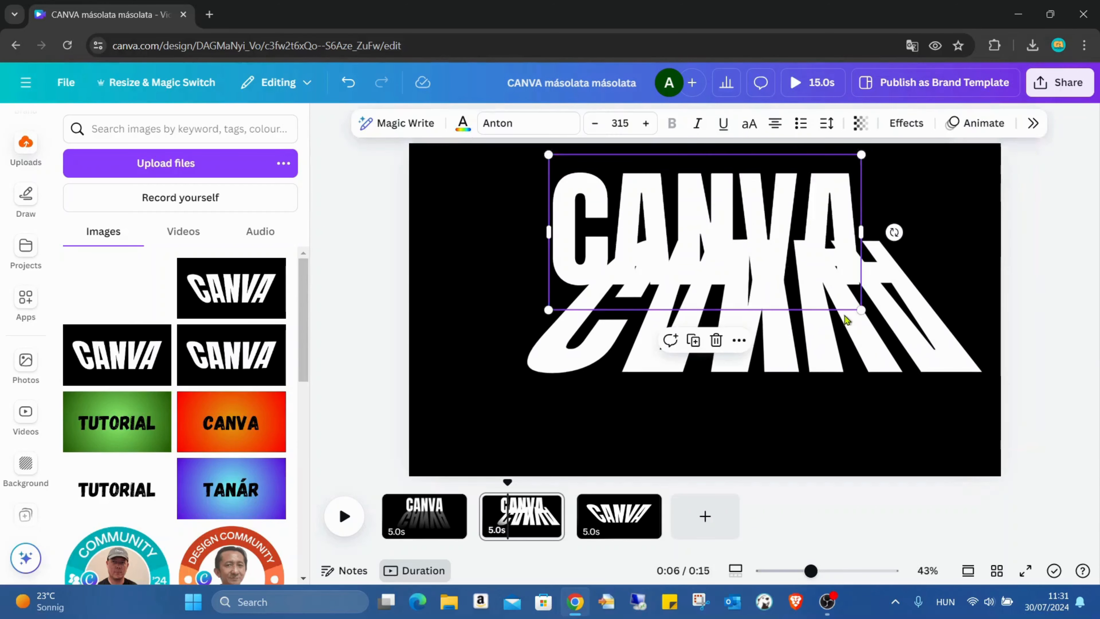
drag(852, 348, 804, 394)
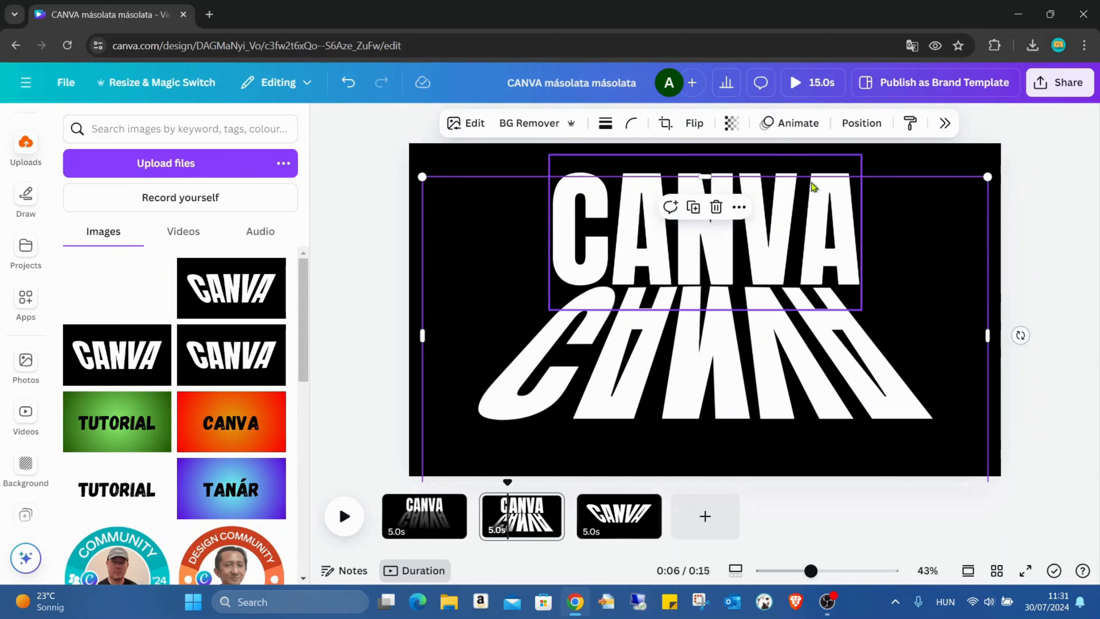
Step: Shrink the CANVA heading to the width of the mirrored text's upper edge and centre it right above
click(852, 178)
click(874, 157)
click(842, 179)
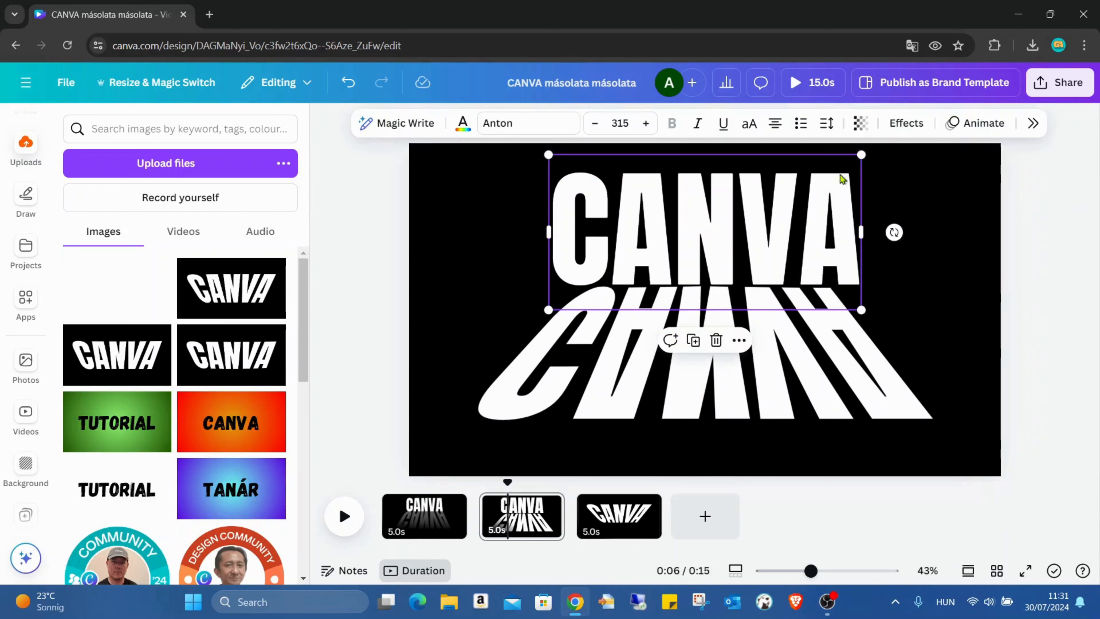
drag(859, 155, 829, 175)
drag(781, 243, 799, 235)
Step: Fine-tune the mirrored image's size and position so its letters line up with the bottoms of the heading letters
click(887, 299)
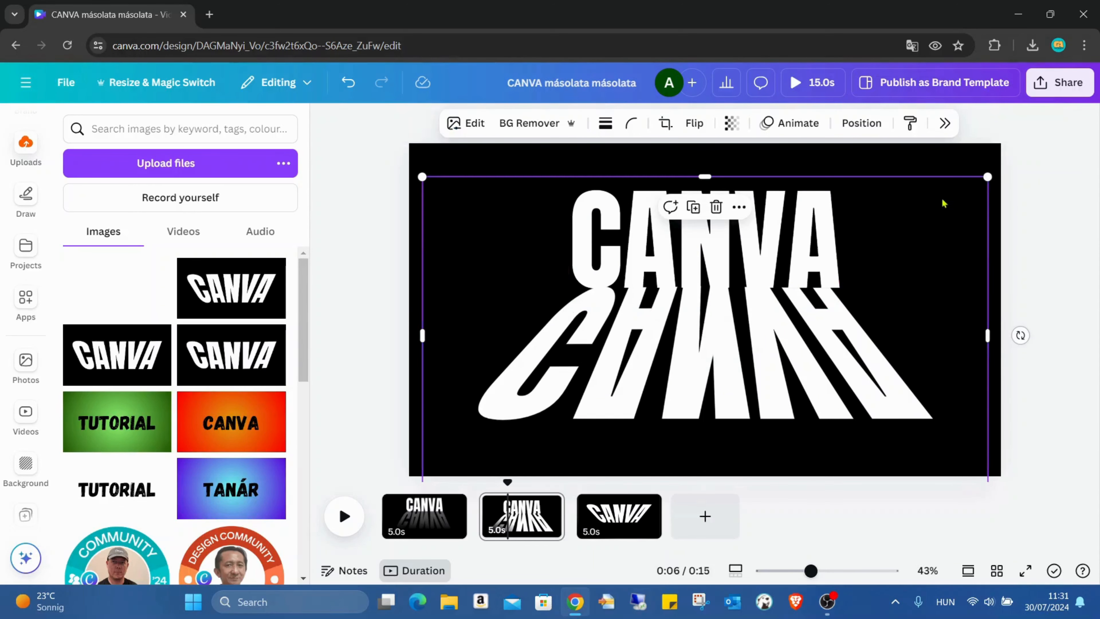
drag(987, 178, 1012, 164)
drag(866, 349, 854, 354)
drag(1001, 169, 1008, 168)
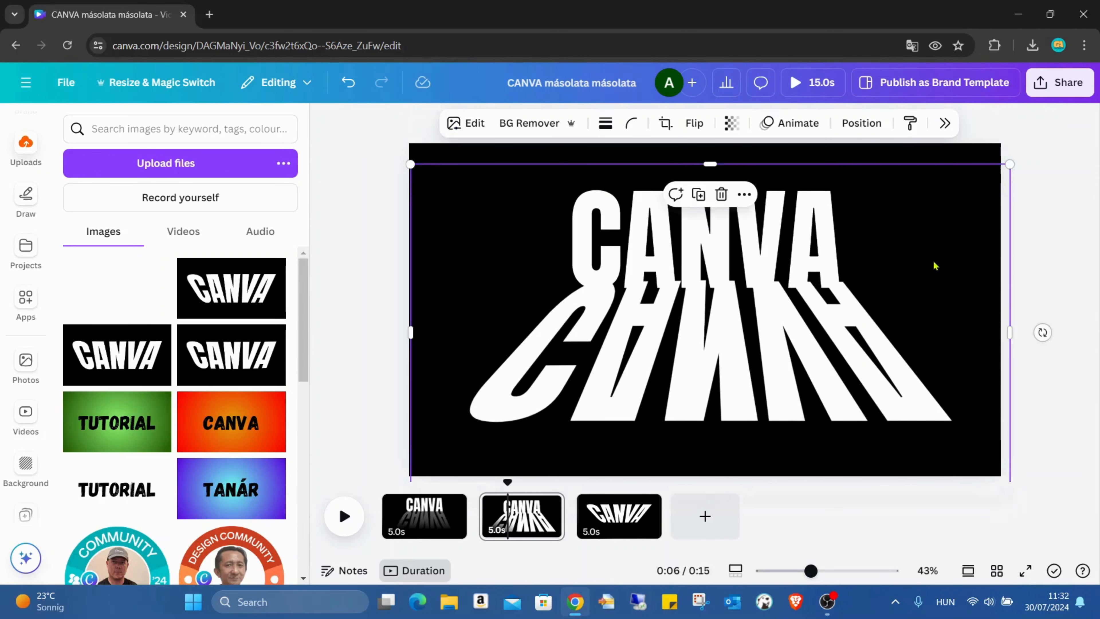
drag(855, 318, 860, 321)
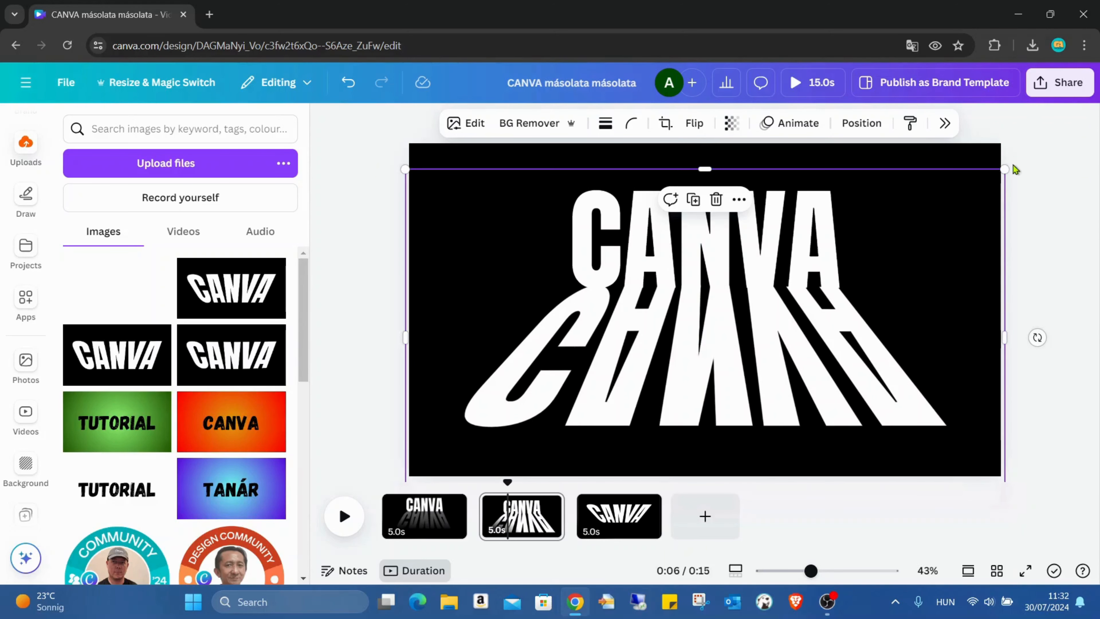
drag(998, 171, 1007, 167)
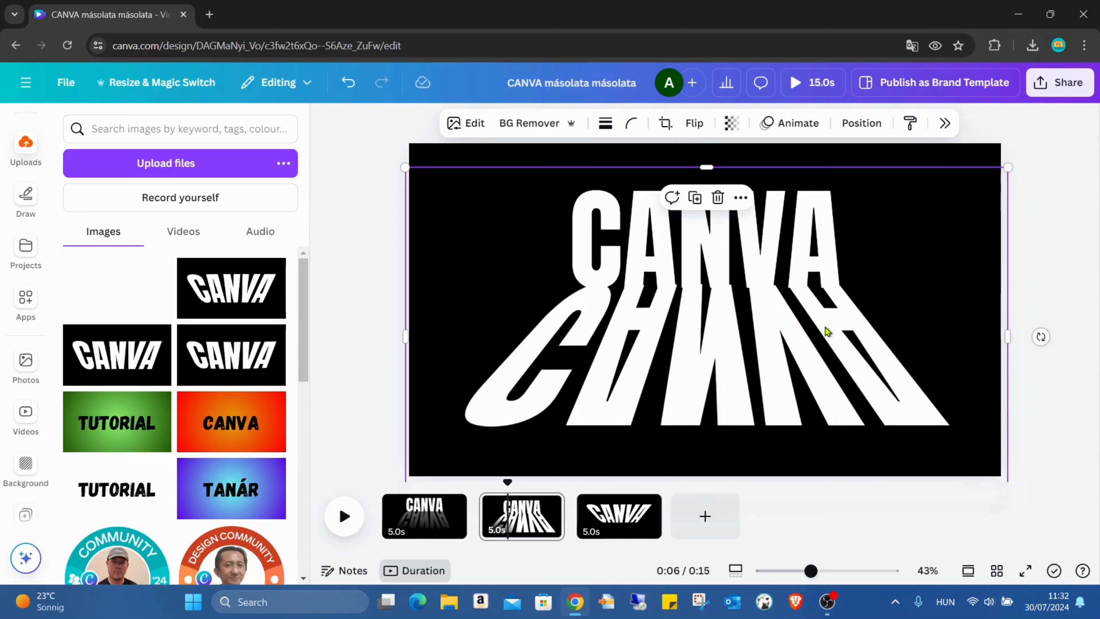
drag(827, 332, 825, 331)
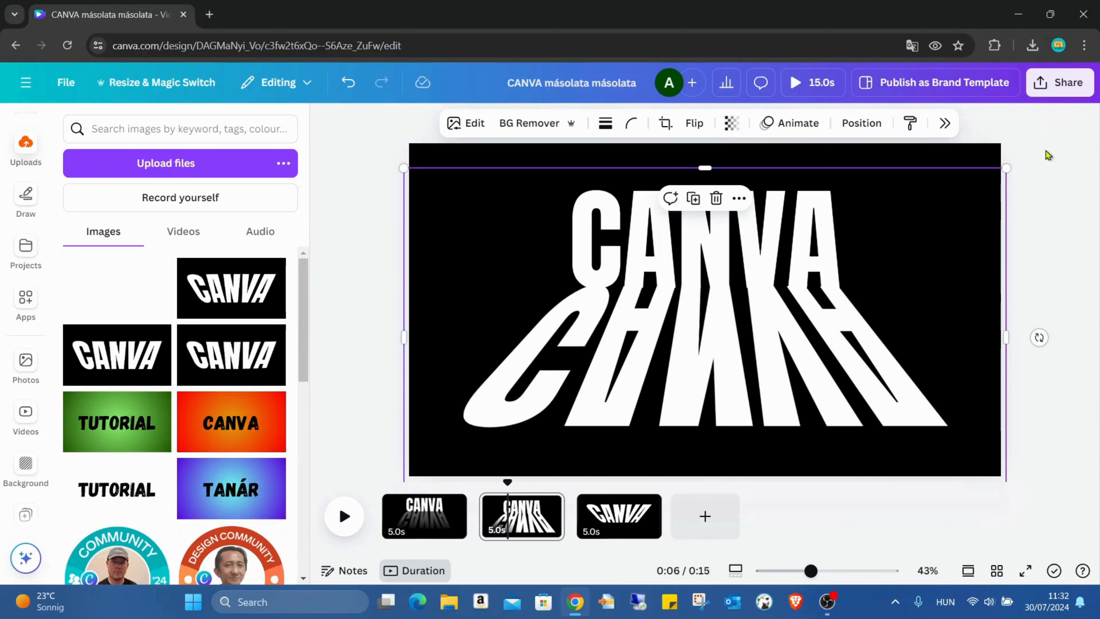
drag(1009, 169, 1013, 168)
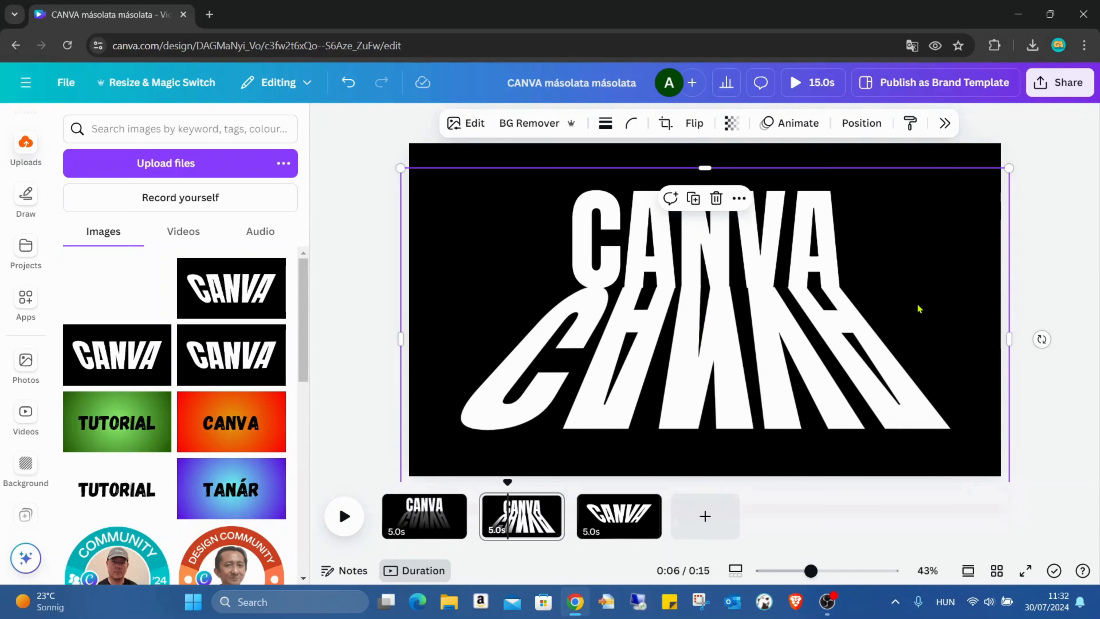
Step: Set the mirrored CANVA image's transparency to 45
click(732, 126)
drag(768, 190, 708, 193)
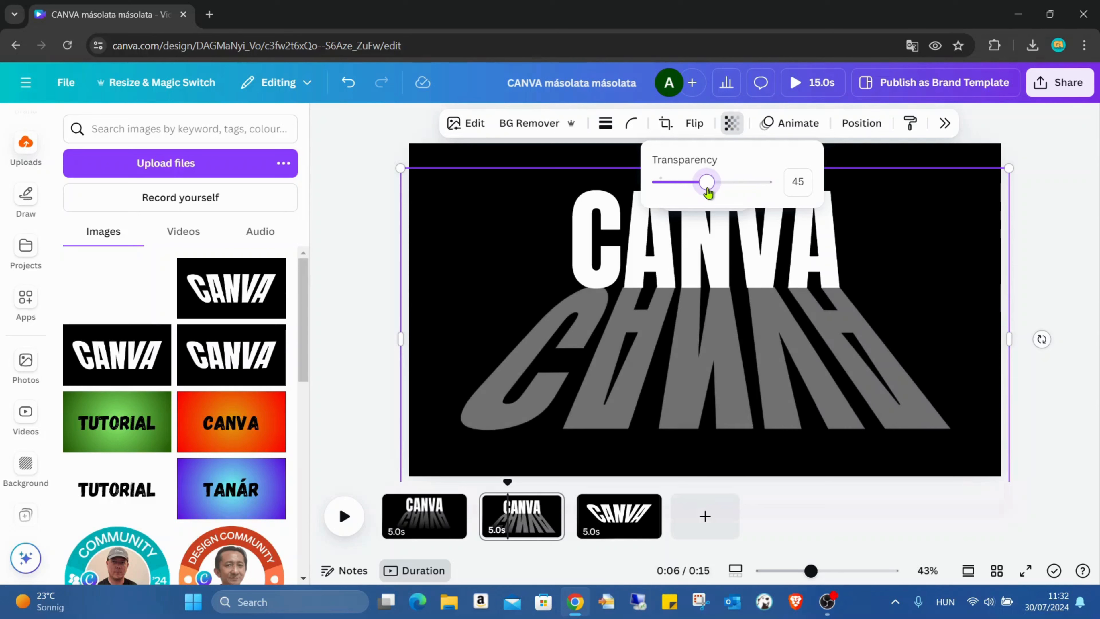
click(509, 163)
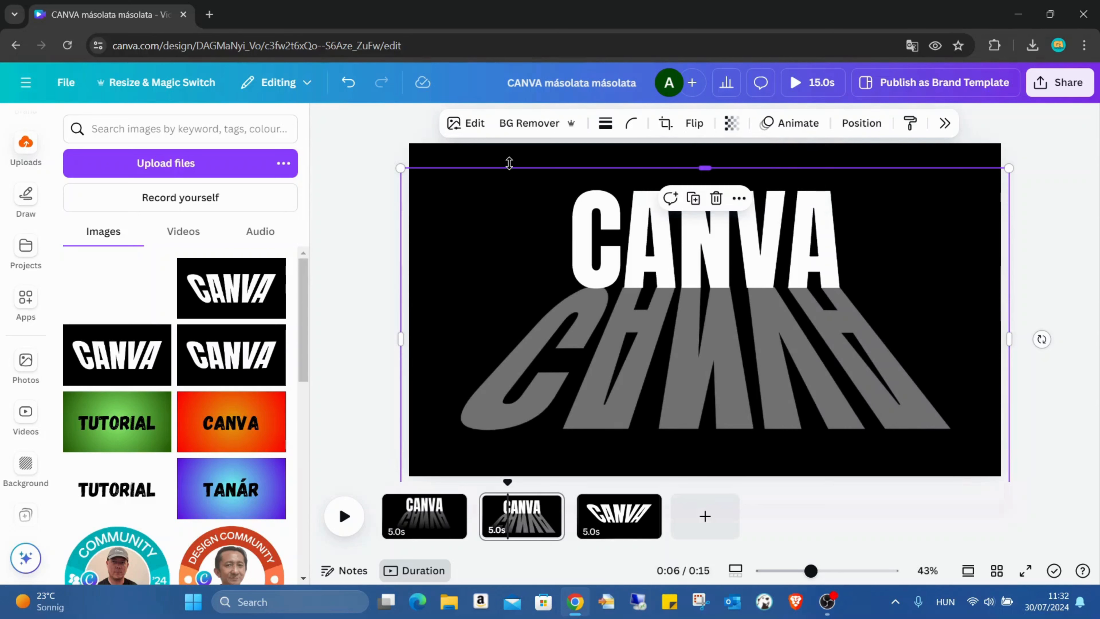
click(1031, 219)
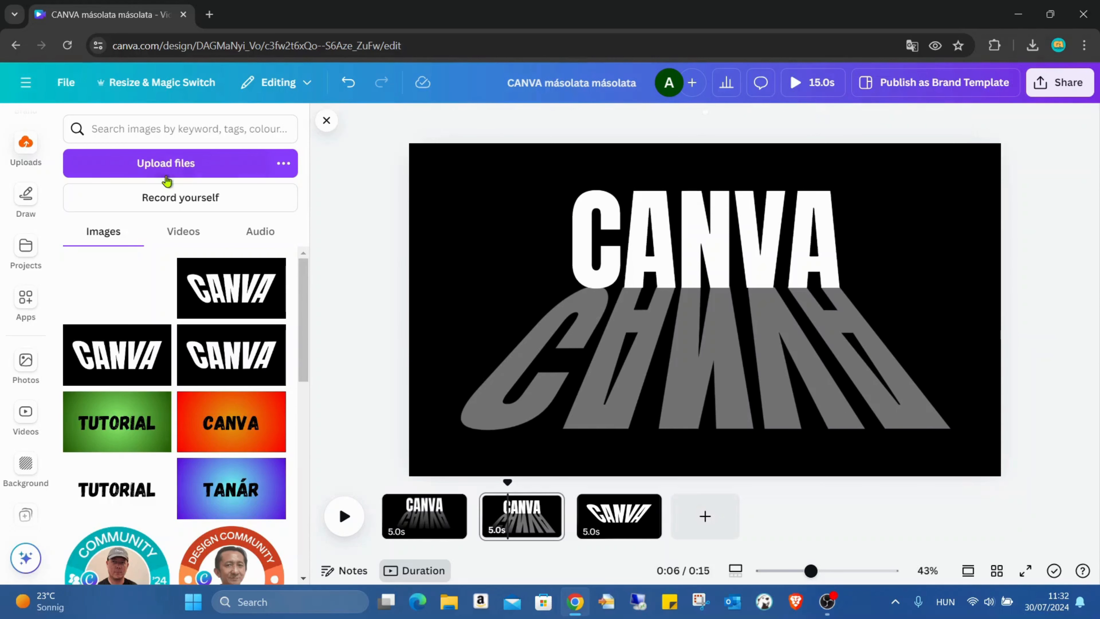
Step: Search the element library for "gradient", limit the results to graphics and find the white-to-black fading gradients
scroll(37, 229, up, 3)
click(51, 196)
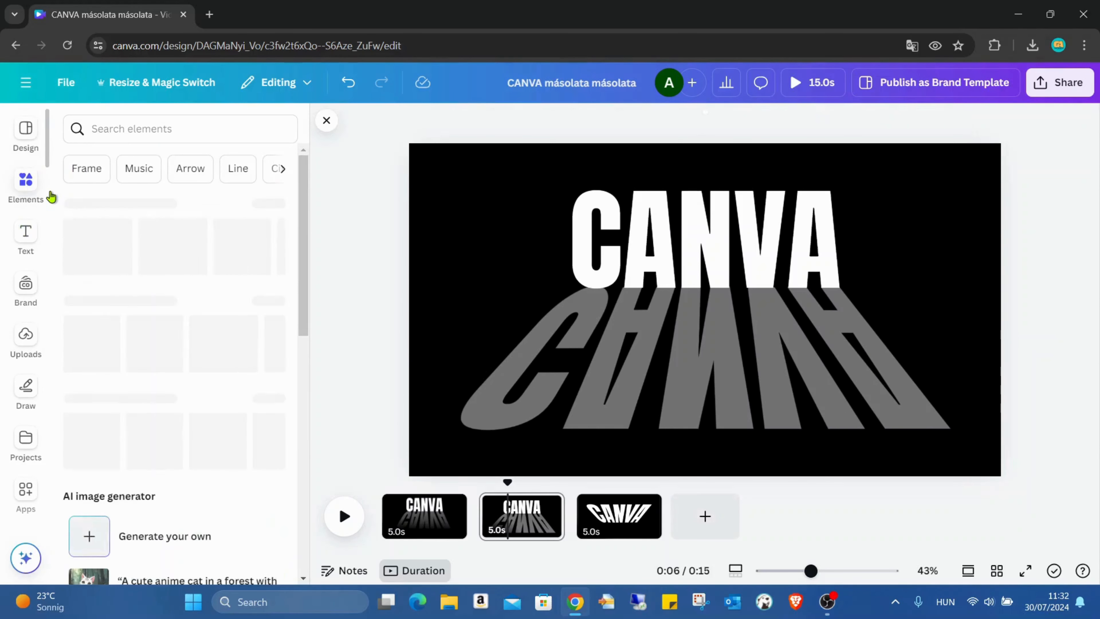
click(177, 127)
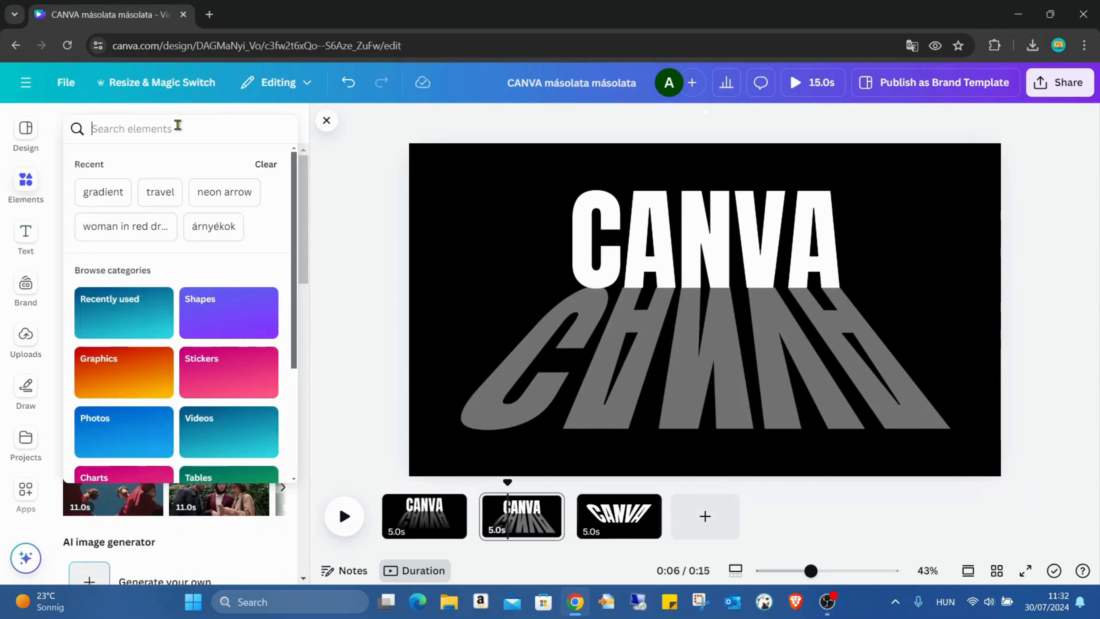
click(113, 203)
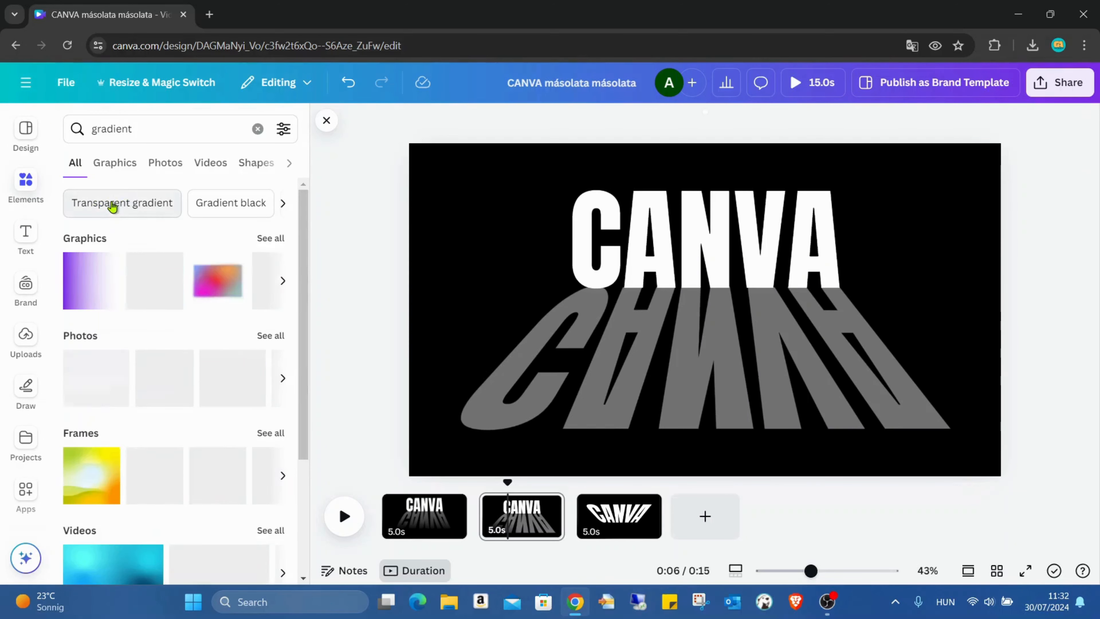
click(109, 168)
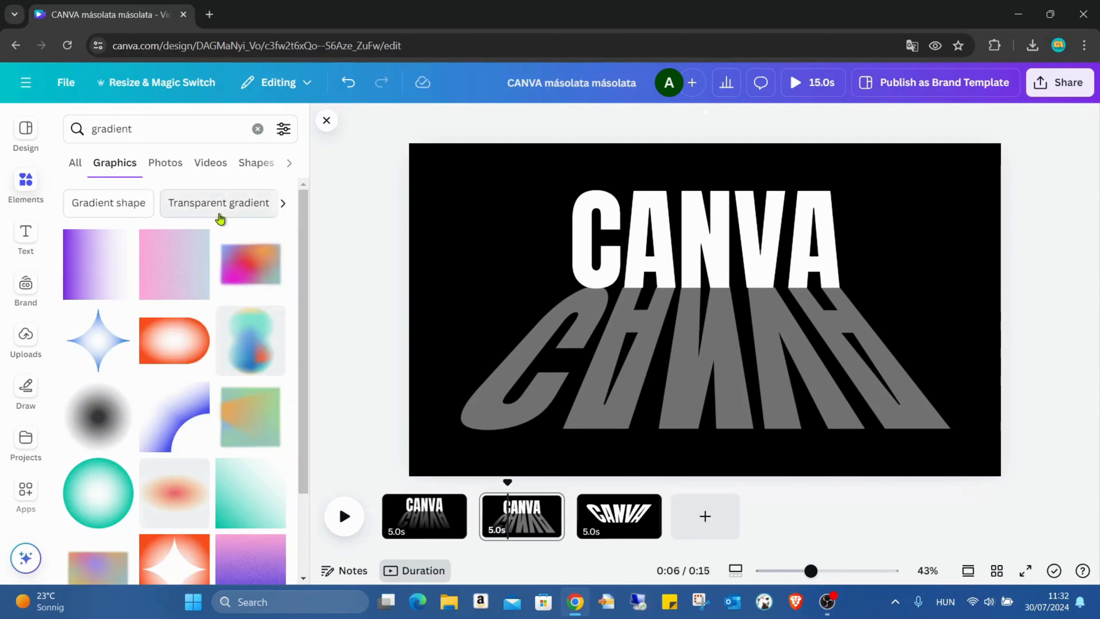
scroll(233, 299, down, 8)
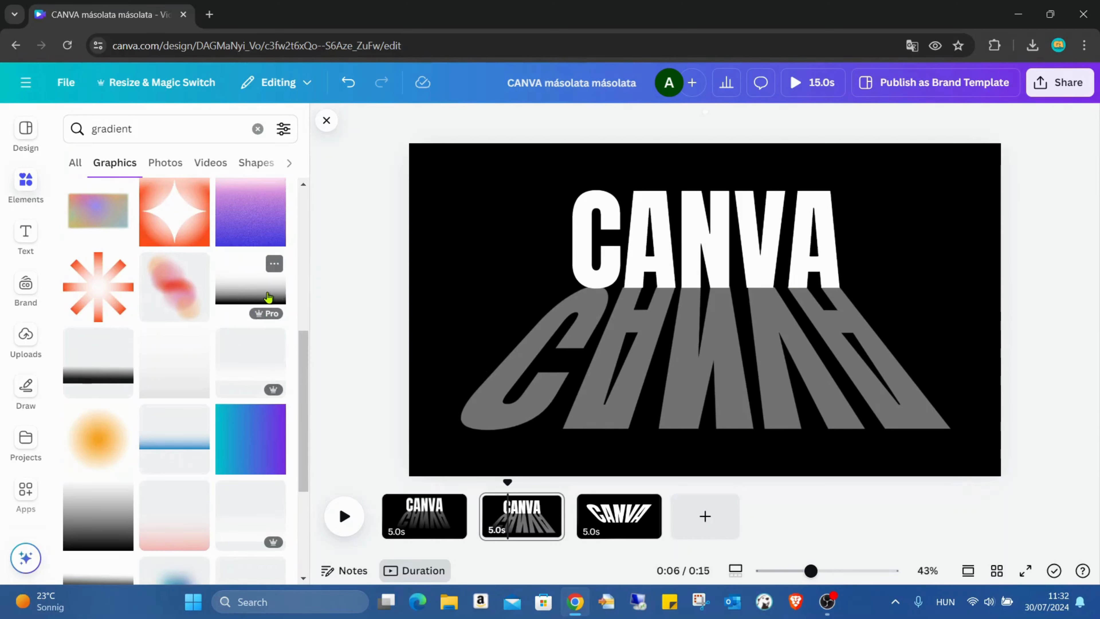
click(268, 298)
drag(702, 325, 715, 354)
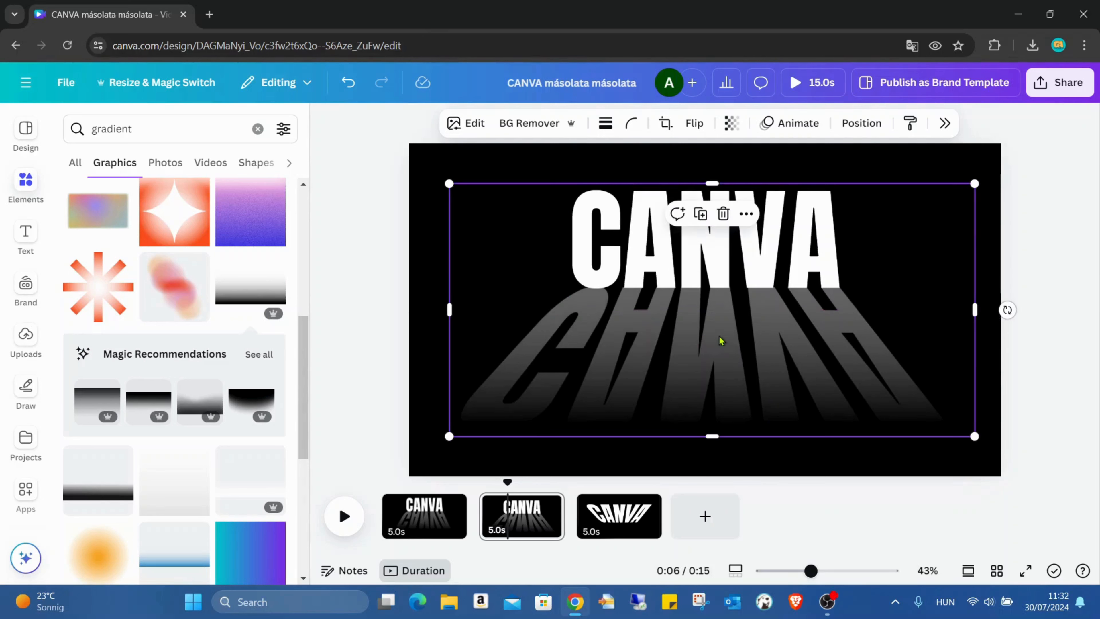
key(Delete)
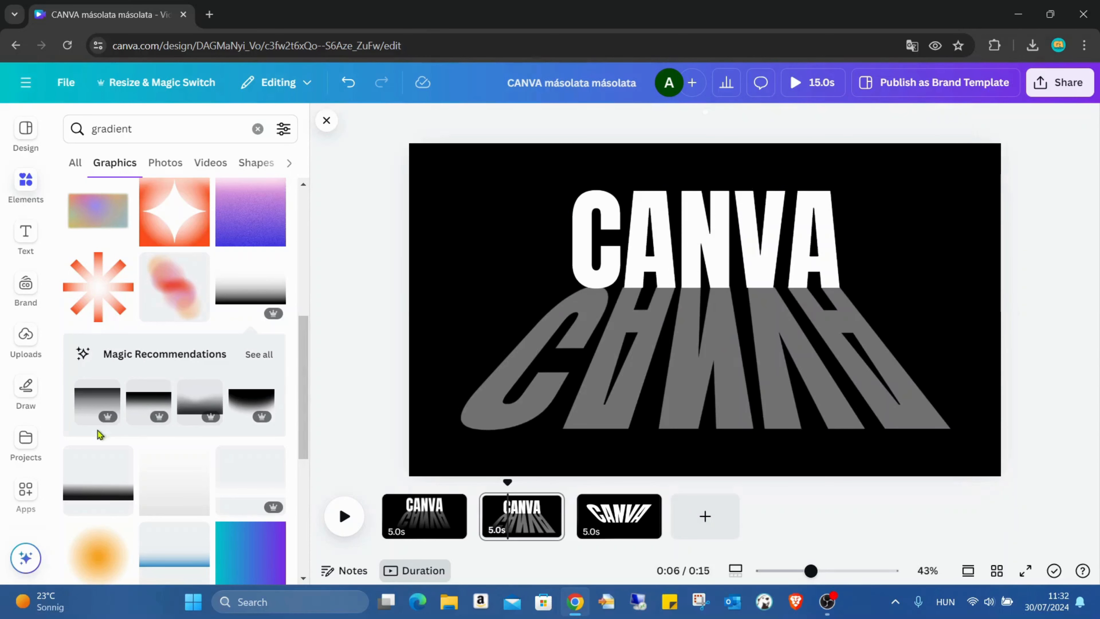
Step: Add the free black fade gradient and enlarge it to span the mirrored CANVA text, darkening the shadow towards its lower edge
click(97, 505)
drag(766, 320, 621, 408)
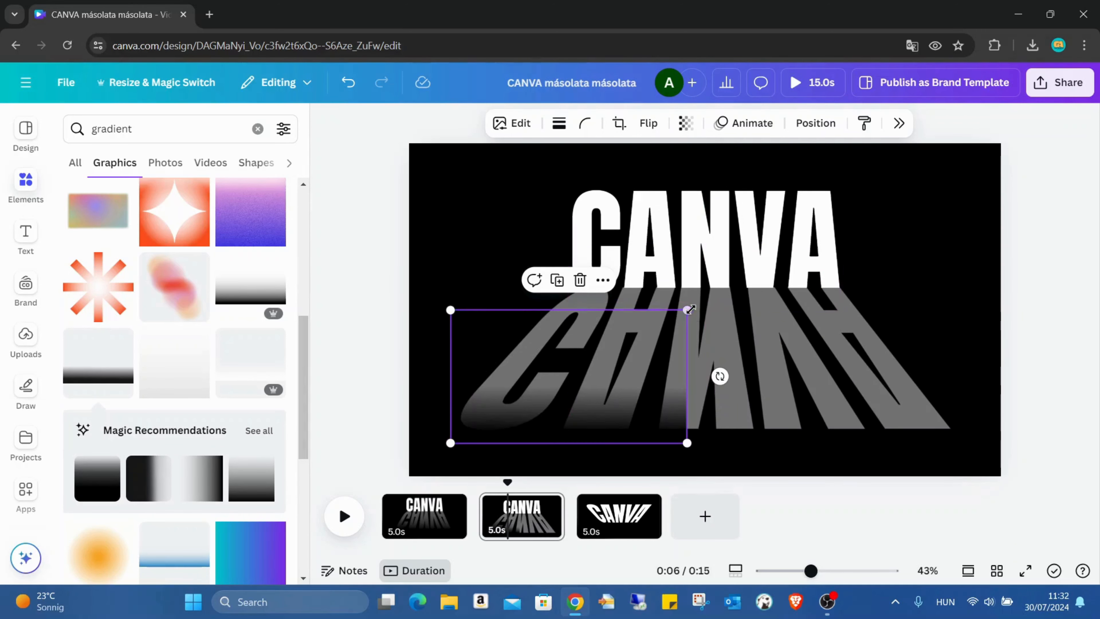
drag(688, 310, 1004, 199)
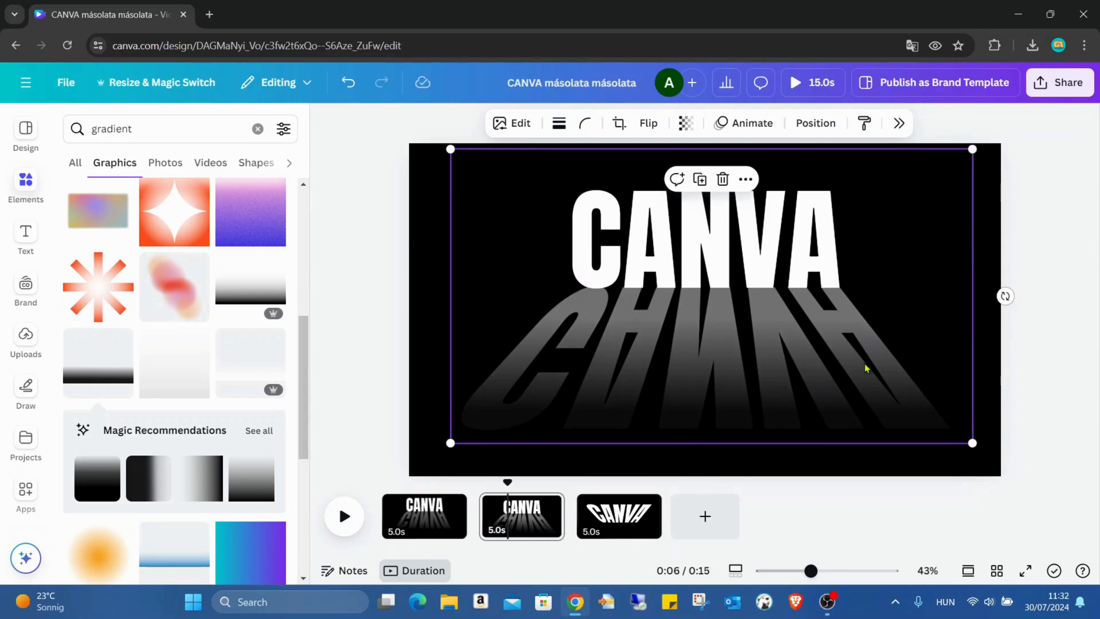
mouse_move(866, 368)
mouse_down()
mouse_move(866, 351)
mouse_move(864, 361)
mouse_up()
click(1034, 228)
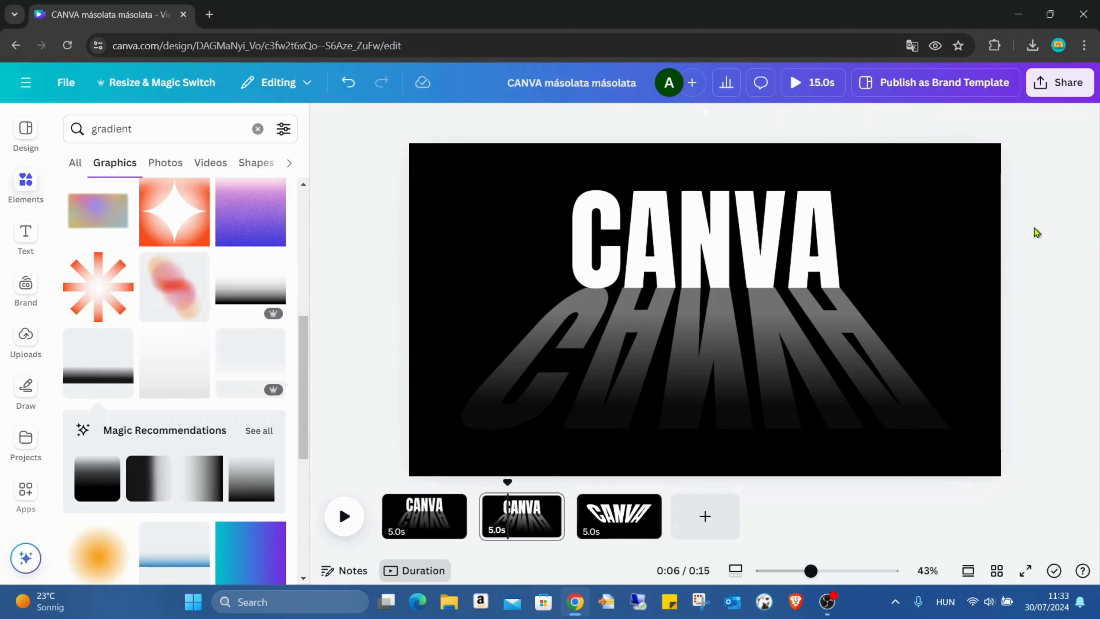